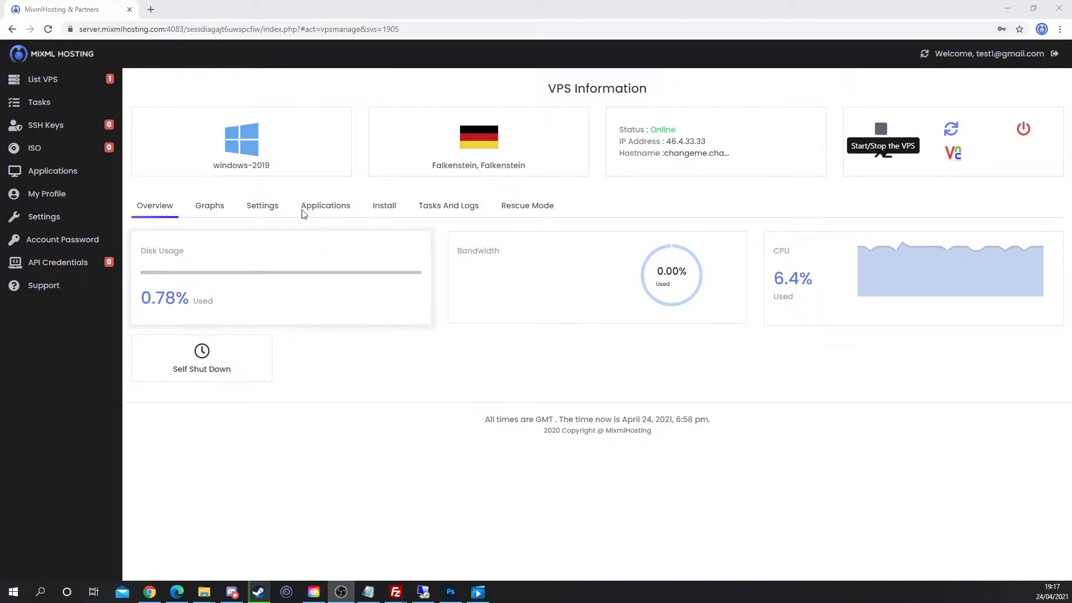
# - Open the management page of the VPS from the server list and select Windows (windows-2019) as the OS to reinstall
pyautogui.click(43, 79)
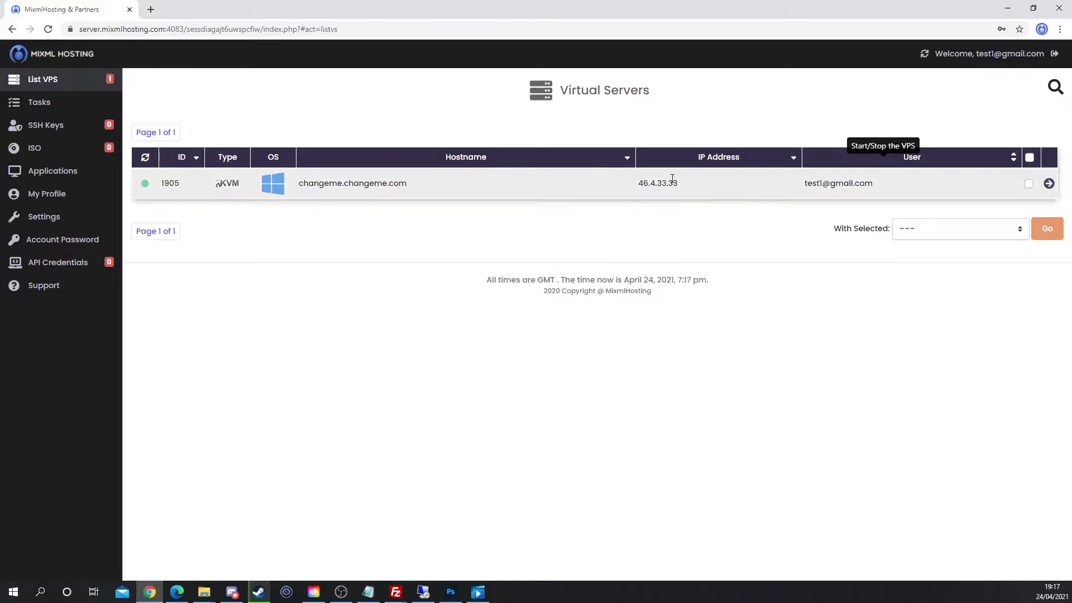
pyautogui.click(1049, 185)
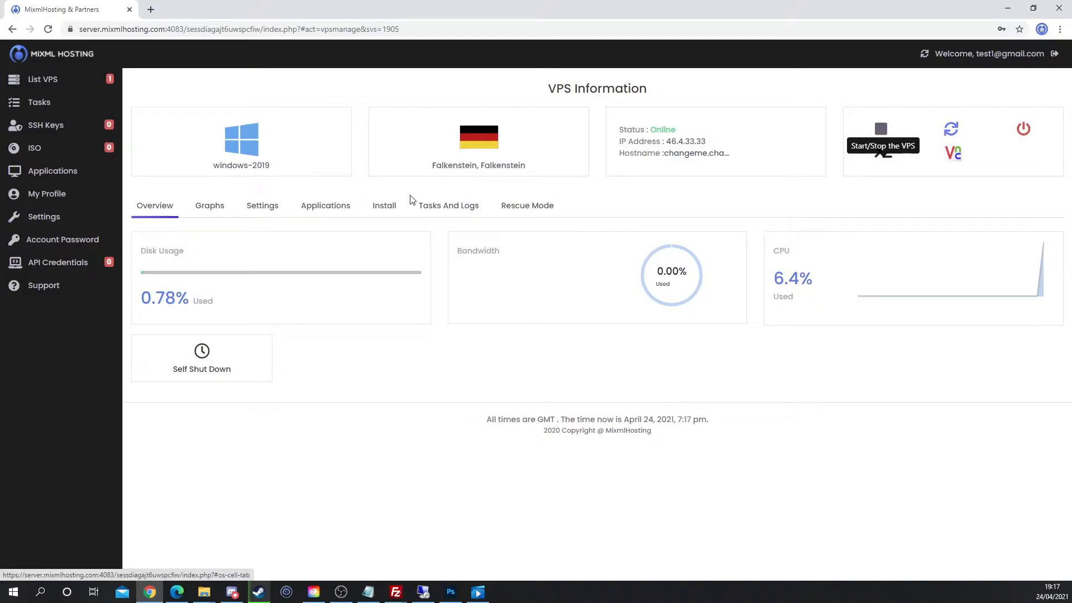
pyautogui.click(385, 210)
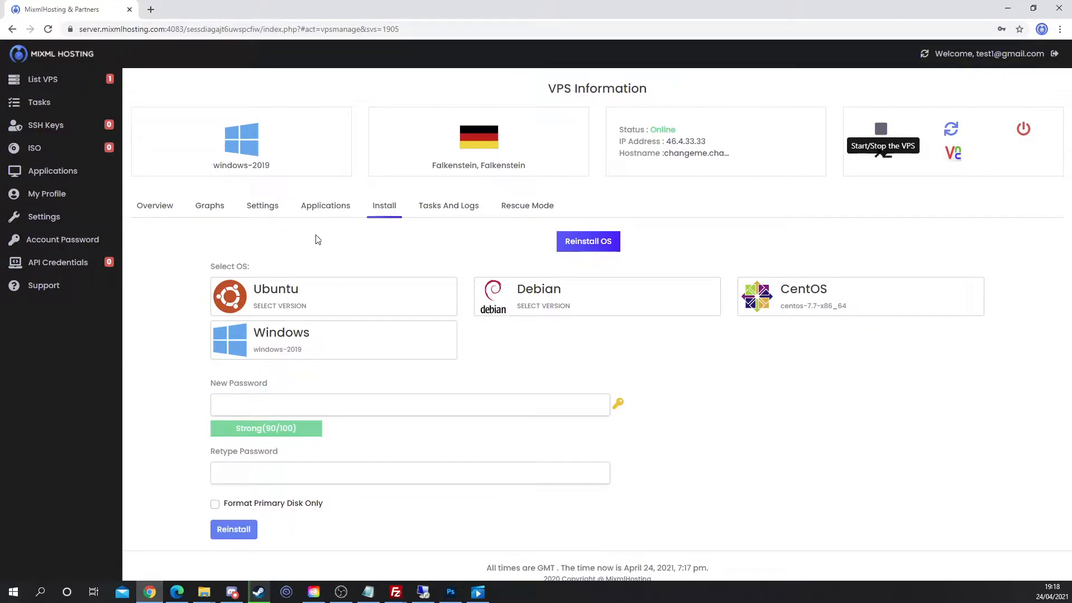
pyautogui.click(326, 357)
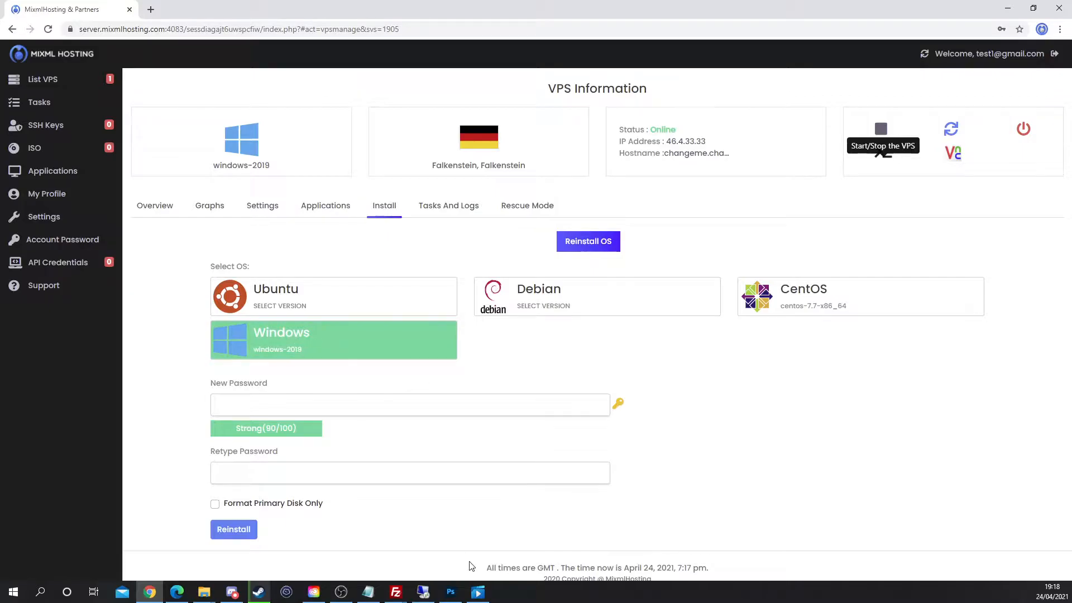
# - Switch to Notepad, remove the unneeded text from the note and copy the new server password
pyautogui.click(368, 592)
pyautogui.click(562, 226)
pyautogui.hotkey('ctrl', 'z')
pyautogui.hotkey('ctrl', 'z')
pyautogui.moveTo(550, 154); pyautogui.dragTo(465, 148)
pyautogui.moveTo(832, 315); pyautogui.dragTo(547, 154)
pyautogui.press('Delete')
pyautogui.hotkey('ctrl', 'a')
# - Paste the new server password into both the New Password and Retype Password fields of the reinstall form
pyautogui.click(334, 239)
pyautogui.click(280, 407)
pyautogui.hotkey('ctrl', 'v')
pyautogui.click(278, 470)
pyautogui.hotkey('ctrl', 'v')
pyautogui.click(153, 436)
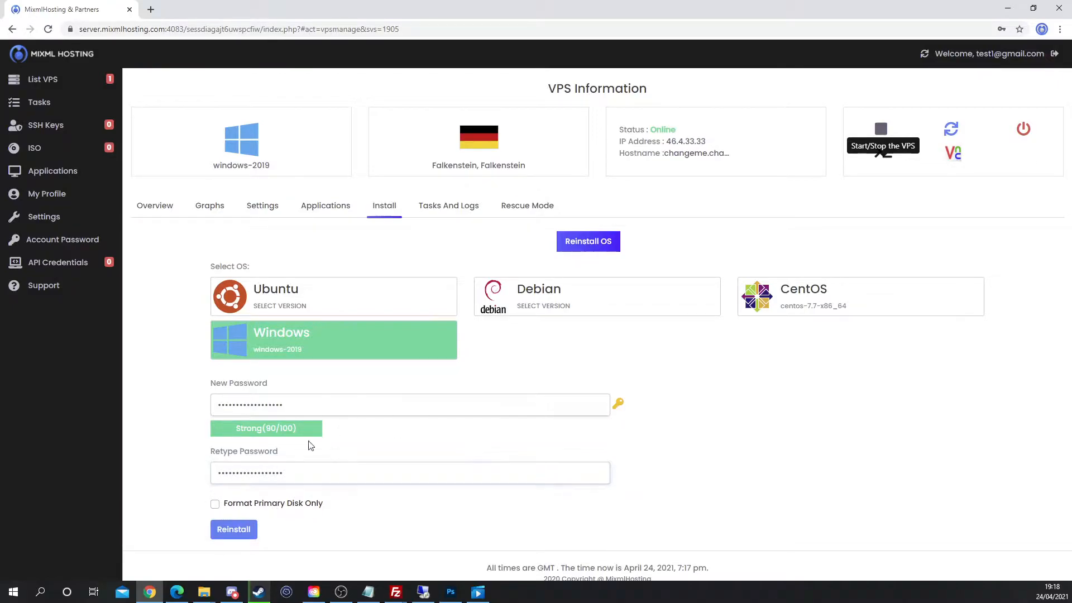
# - Start the Windows reinstall, confirm rebuilding the VPS with loss of its existing data and close the dialog
pyautogui.click(229, 530)
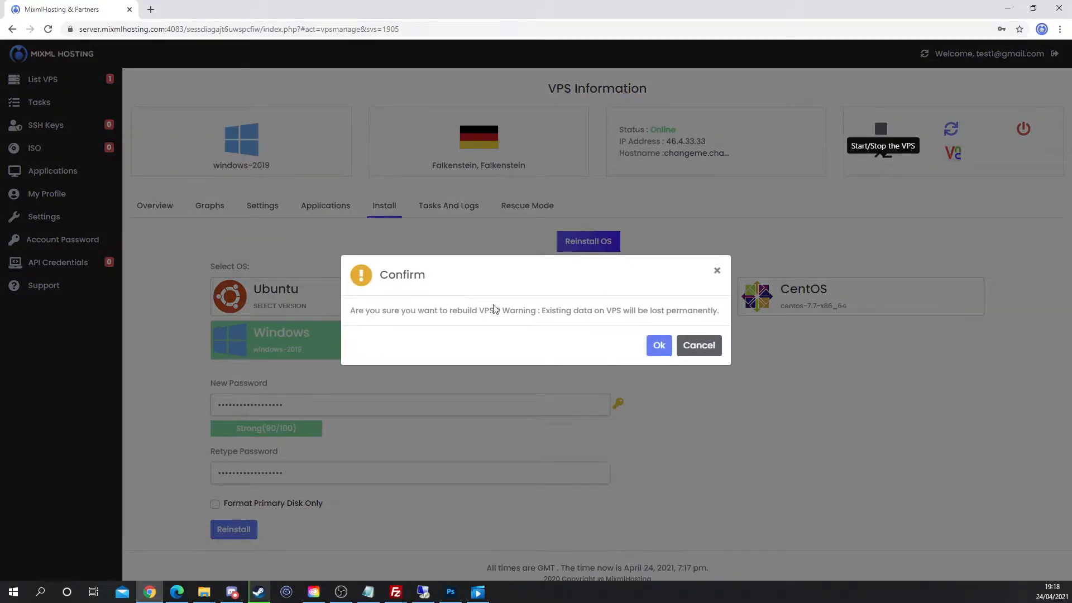
pyautogui.moveTo(439, 311); pyautogui.dragTo(704, 311)
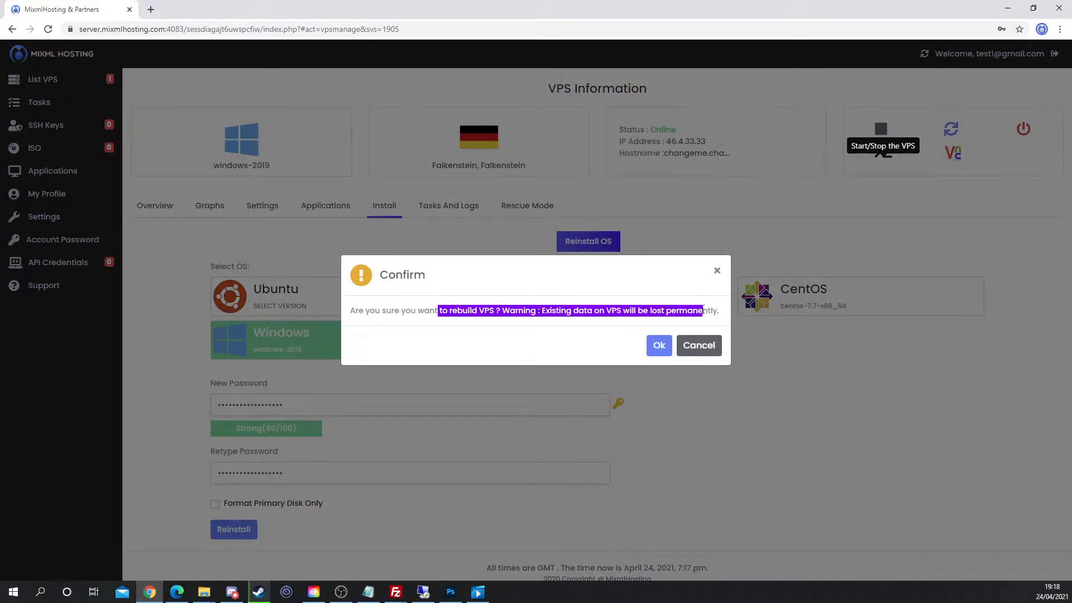
pyautogui.click(654, 346)
pyautogui.click(706, 347)
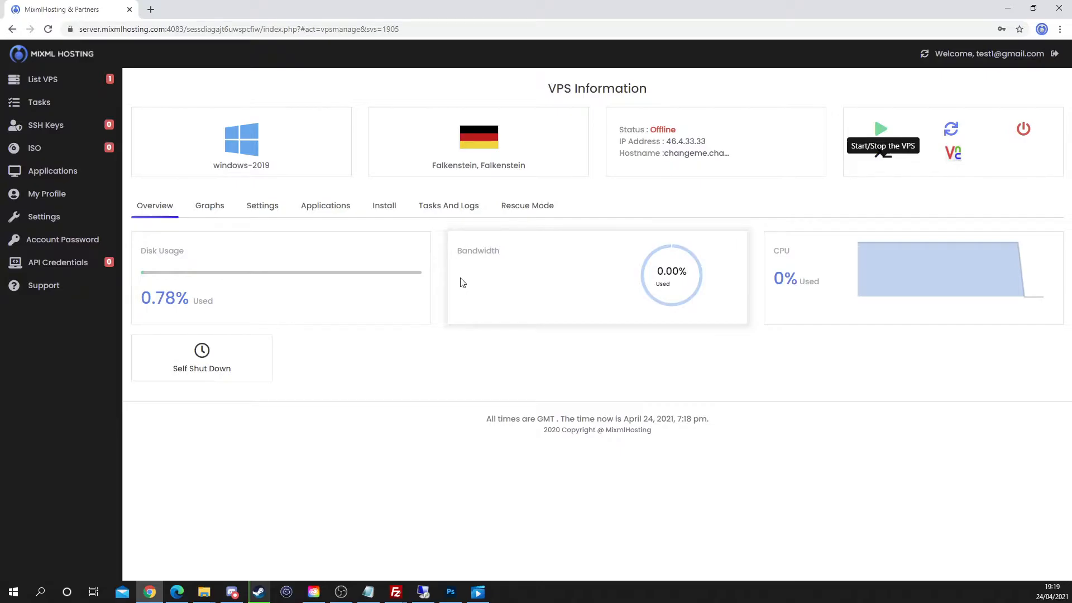
# - Reload the VPS page and check the rebuild status and the server's IP address
pyautogui.click(48, 29)
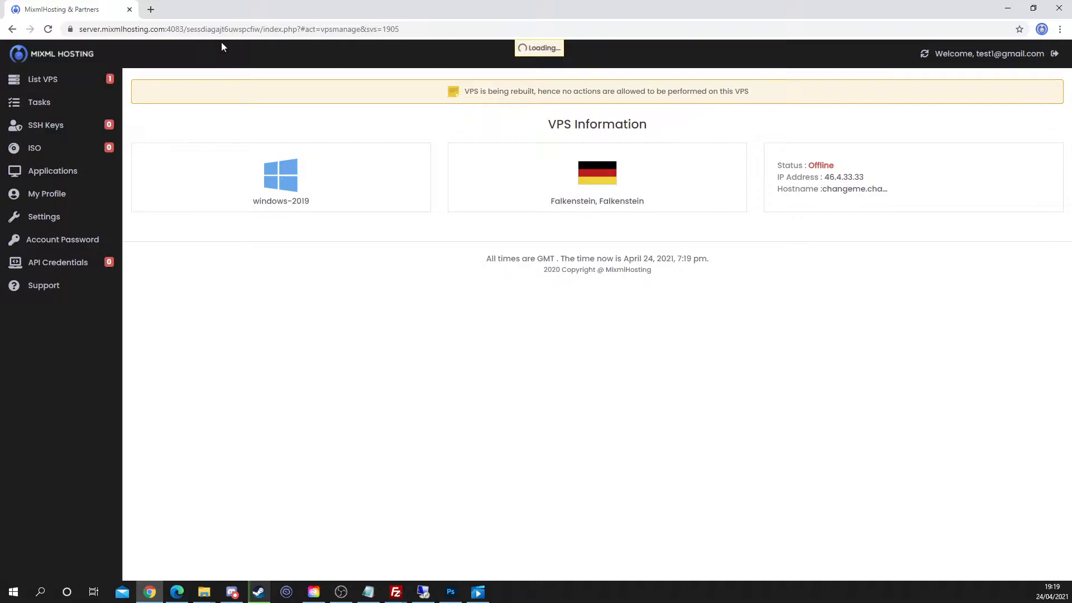
pyautogui.doubleClick(838, 176)
pyautogui.click(837, 178)
pyautogui.doubleClick(837, 176)
pyautogui.click(838, 177)
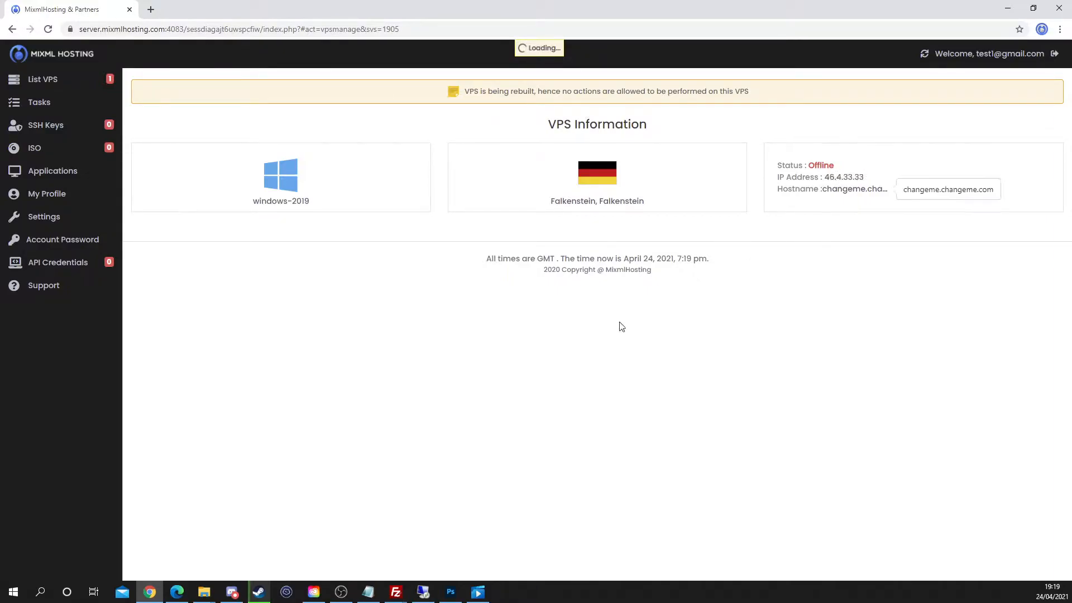
# - Open Remote Desktop Connection, clear the old username and set the computer to 46.4.33.33
pyautogui.click(421, 591)
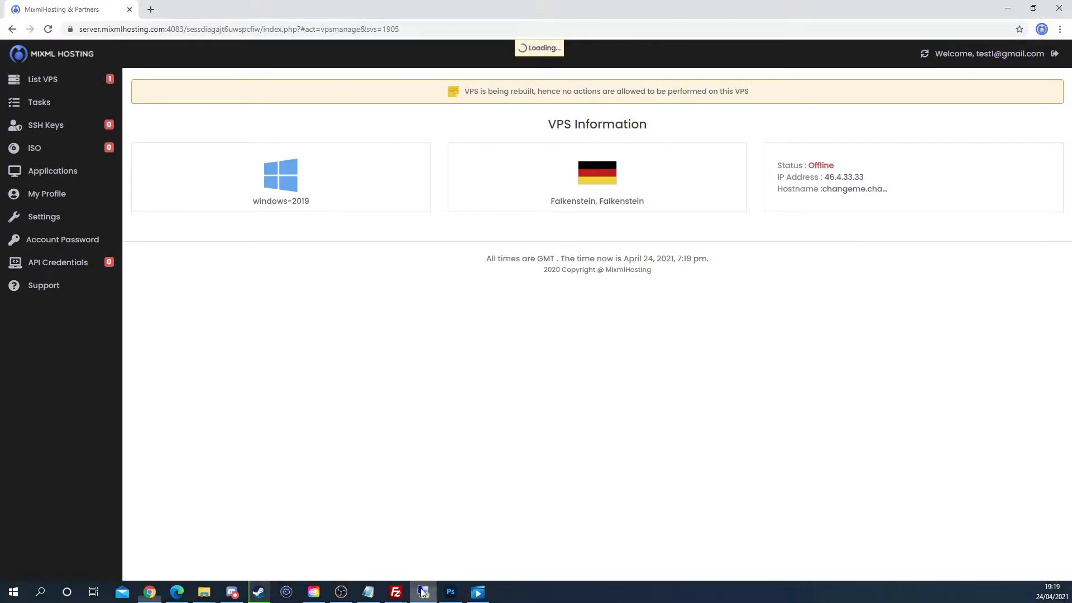
pyautogui.click(421, 591)
pyautogui.click(590, 346)
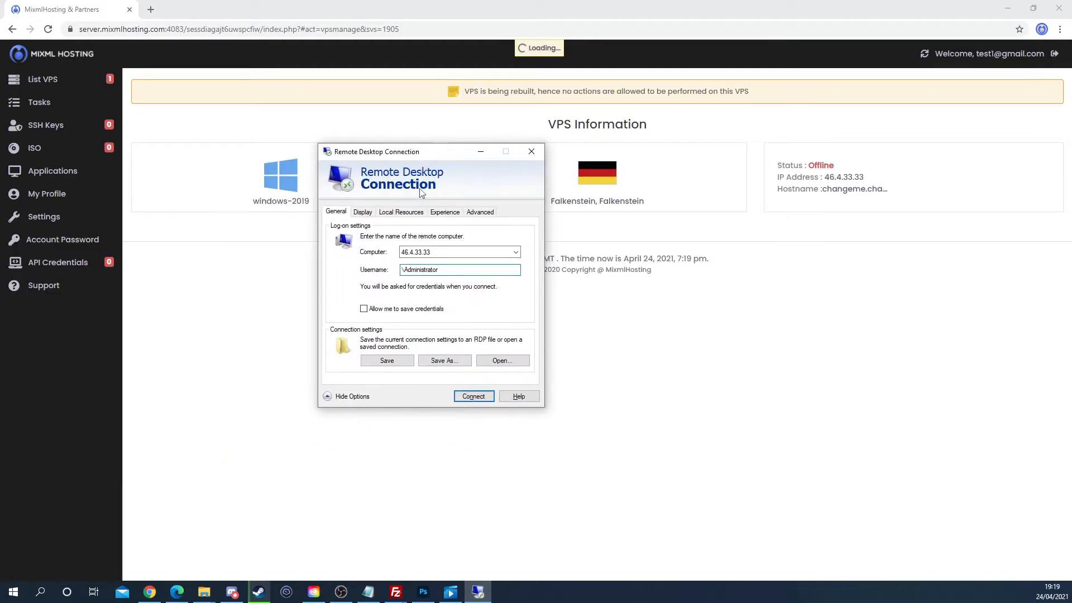
pyautogui.hotkey('ctrl', 'a')
pyautogui.press('BackSpace')
pyautogui.click(369, 397)
pyautogui.hotkey('ctrl', 'c')
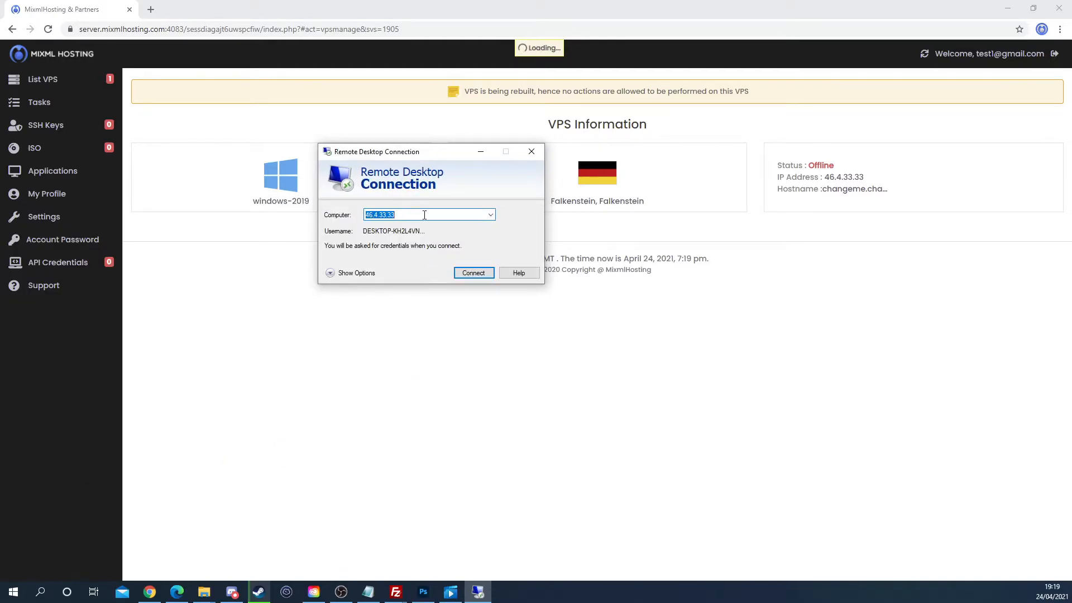
pyautogui.click(627, 505)
pyautogui.click(478, 592)
pyautogui.hotkey('ctrl', 'v')
# - Show the full connection options, set the username to Administrator and move the dialog aside
pyautogui.click(348, 273)
pyautogui.press('Tab')
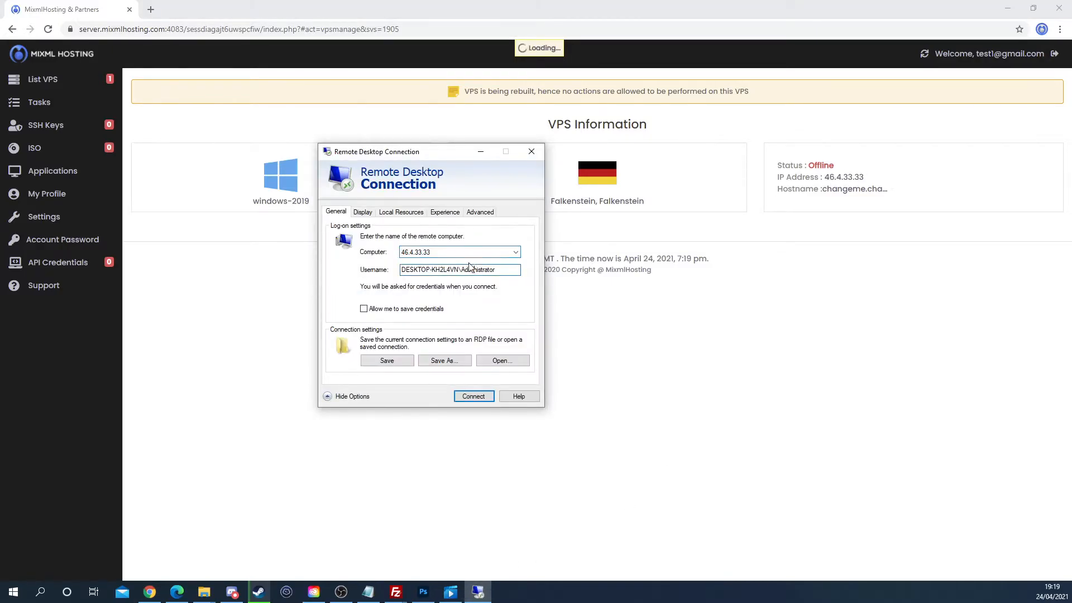
pyautogui.write('aD')
pyautogui.moveTo(421, 149); pyautogui.dragTo(237, 103)
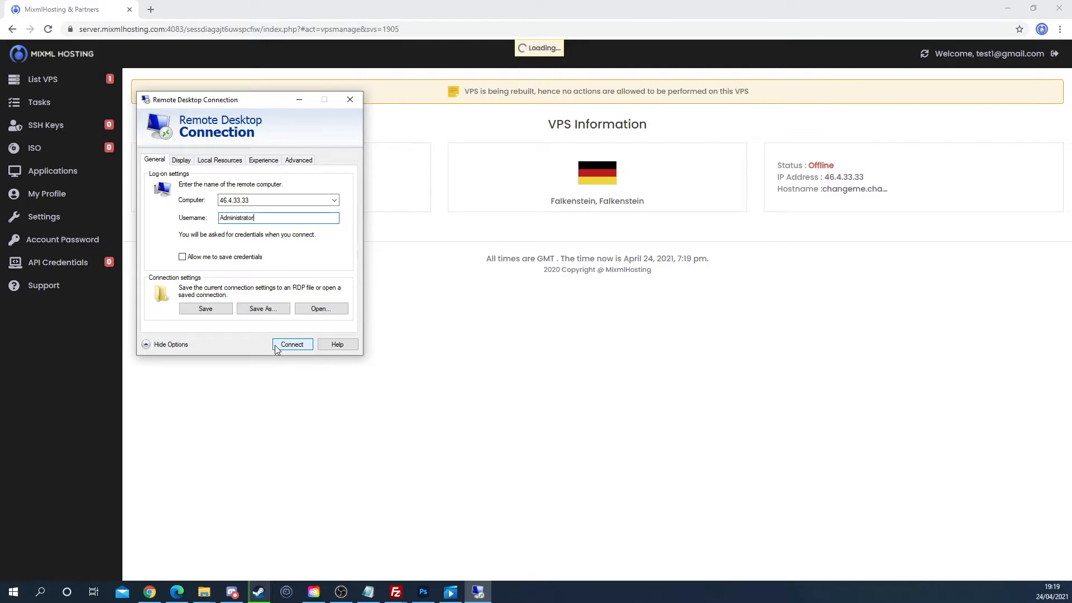
# - Review the password note in Notepad and check the VPS status on the hosting page
pyautogui.click(367, 592)
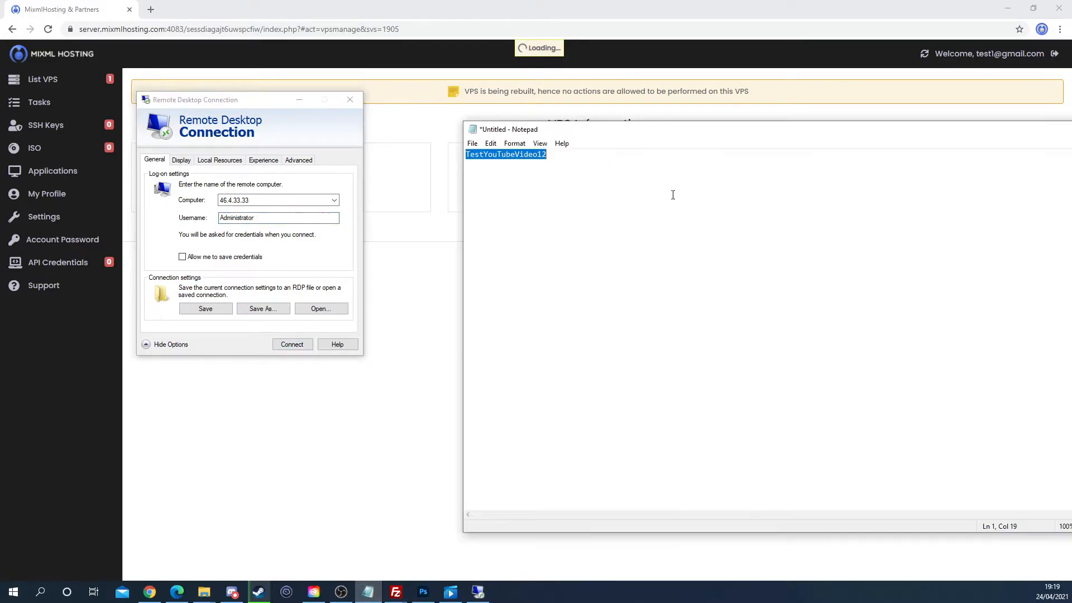
pyautogui.click(431, 211)
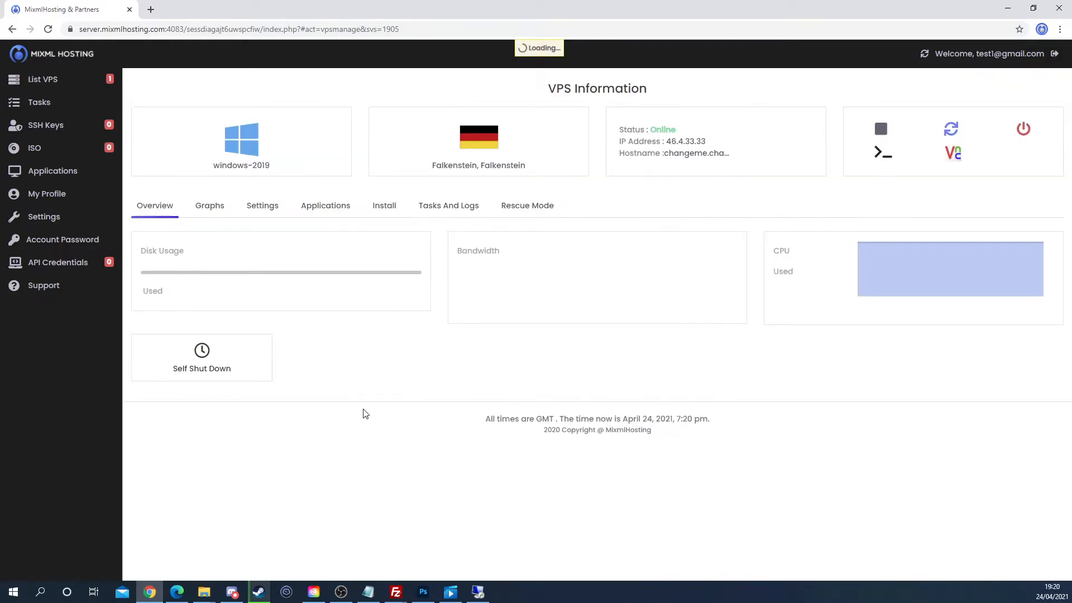
pyautogui.click(481, 591)
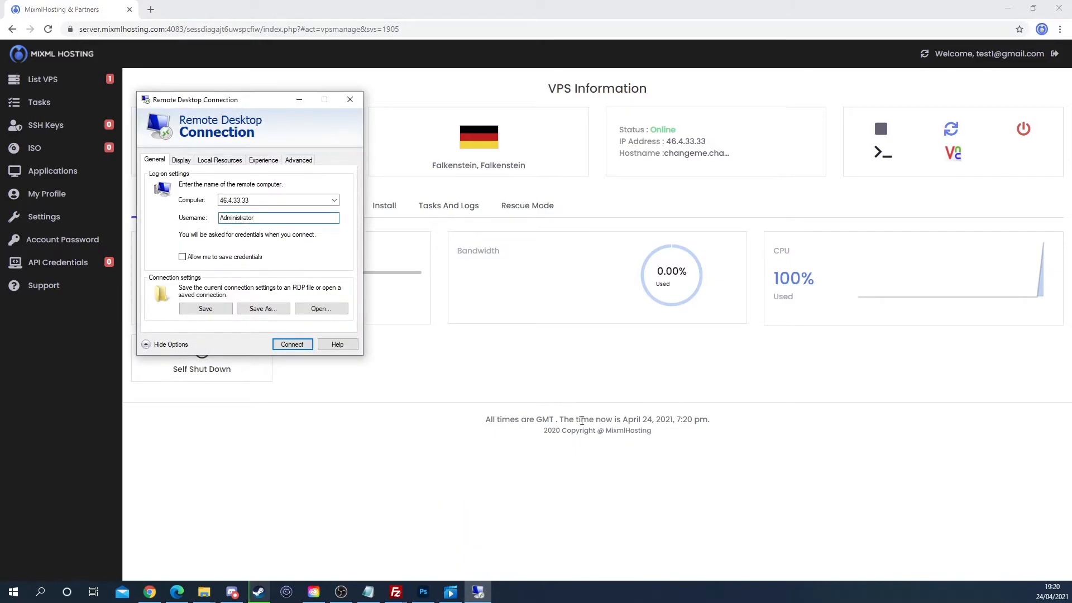
pyautogui.hotkey('alt', 'Tab')
pyautogui.click(449, 404)
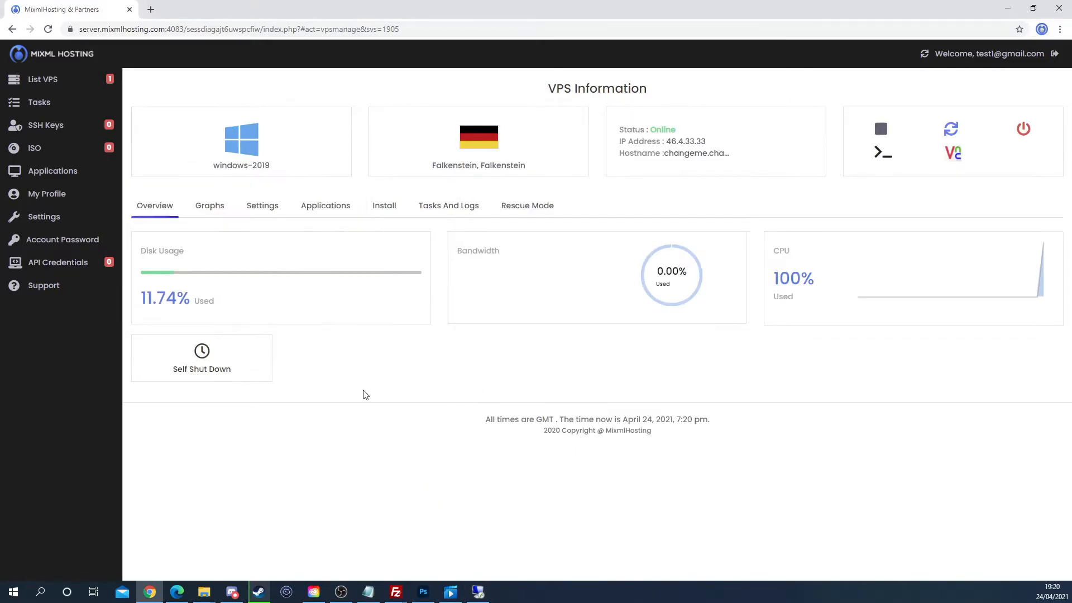
# - Connect to 46.4.33.33 with the Administrator password and accept its certificate without being asked again
pyautogui.click(484, 586)
pyautogui.click(292, 344)
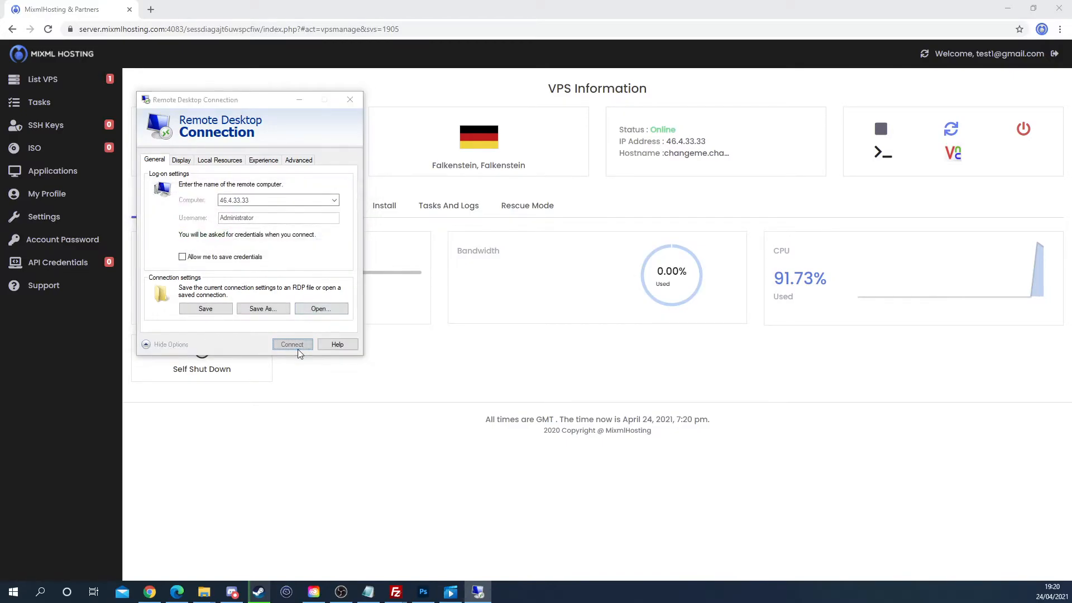
pyautogui.moveTo(204, 143); pyautogui.dragTo(578, 176)
pyautogui.hotkey('ctrl', 'v')
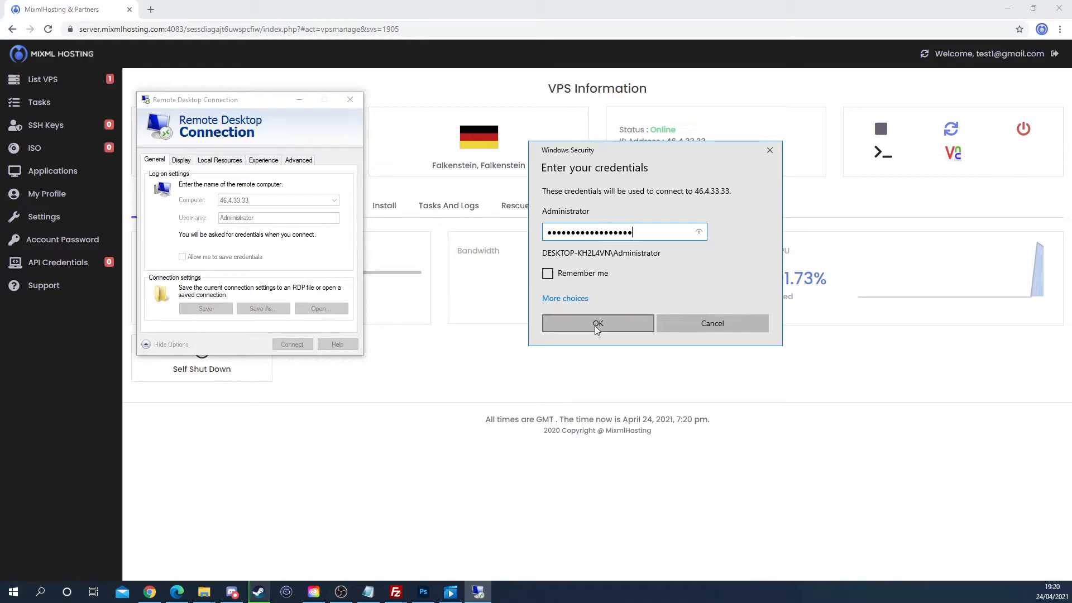
pyautogui.click(595, 326)
pyautogui.click(156, 302)
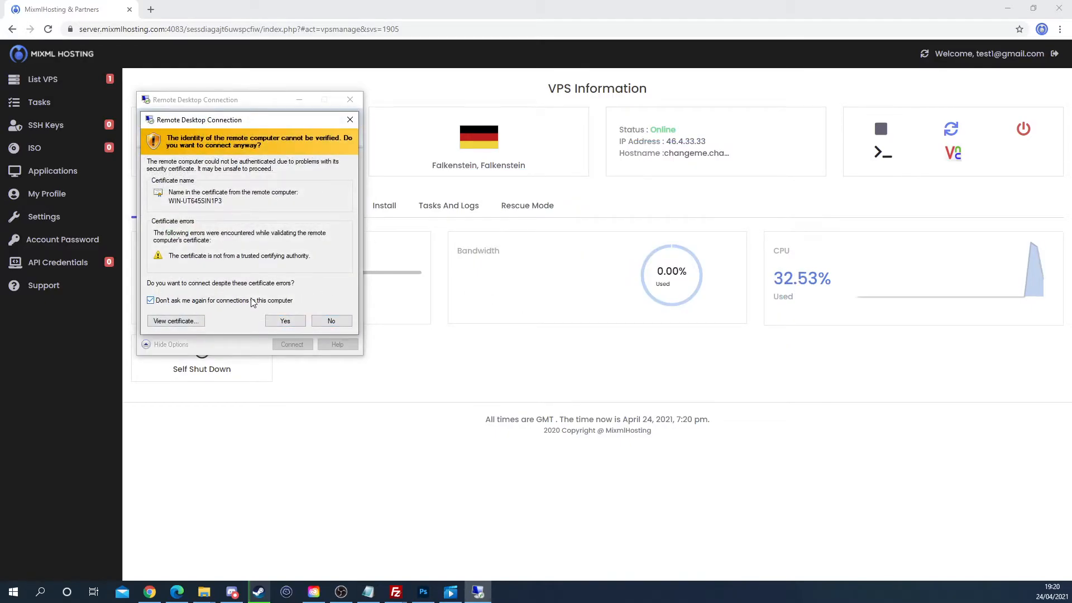
pyautogui.click(293, 322)
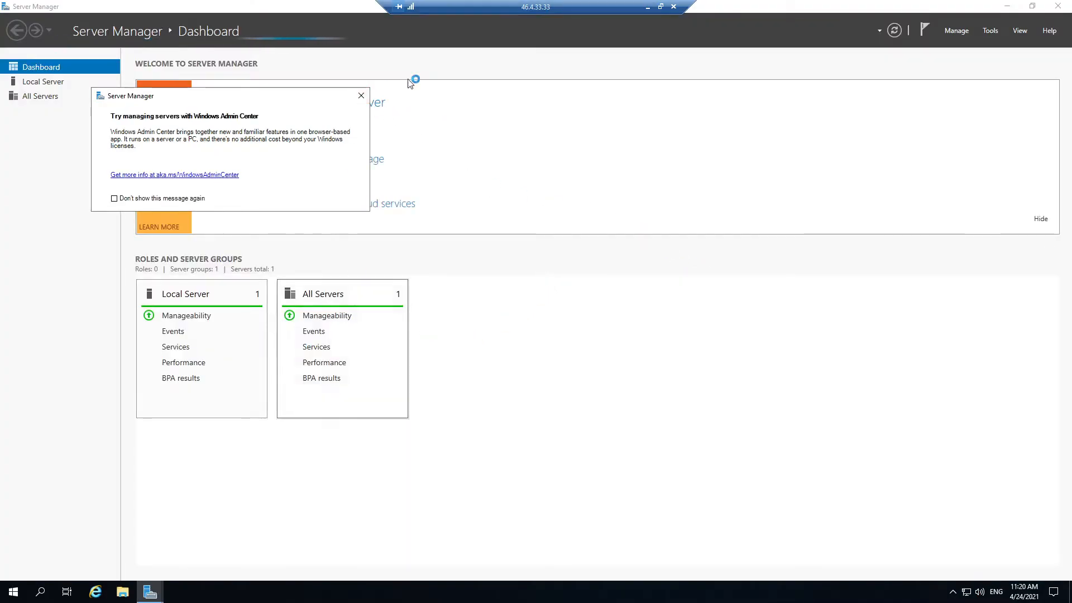
# - Turn off IE Enhanced Security Configuration for Administrators and Users in the Local Server properties, and close Server Manager
pyautogui.click(361, 96)
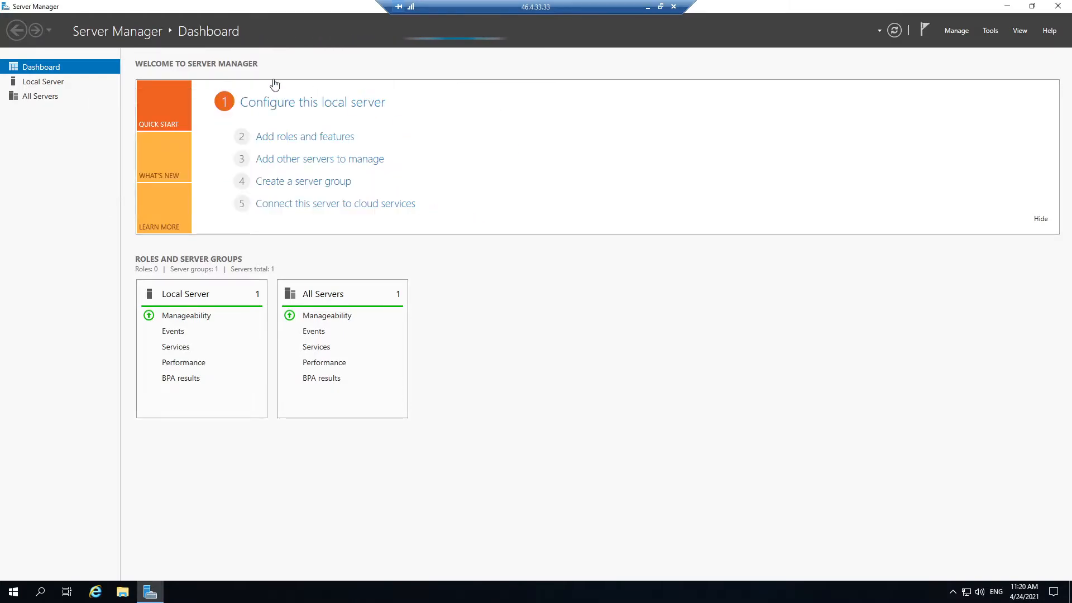
pyautogui.click(92, 85)
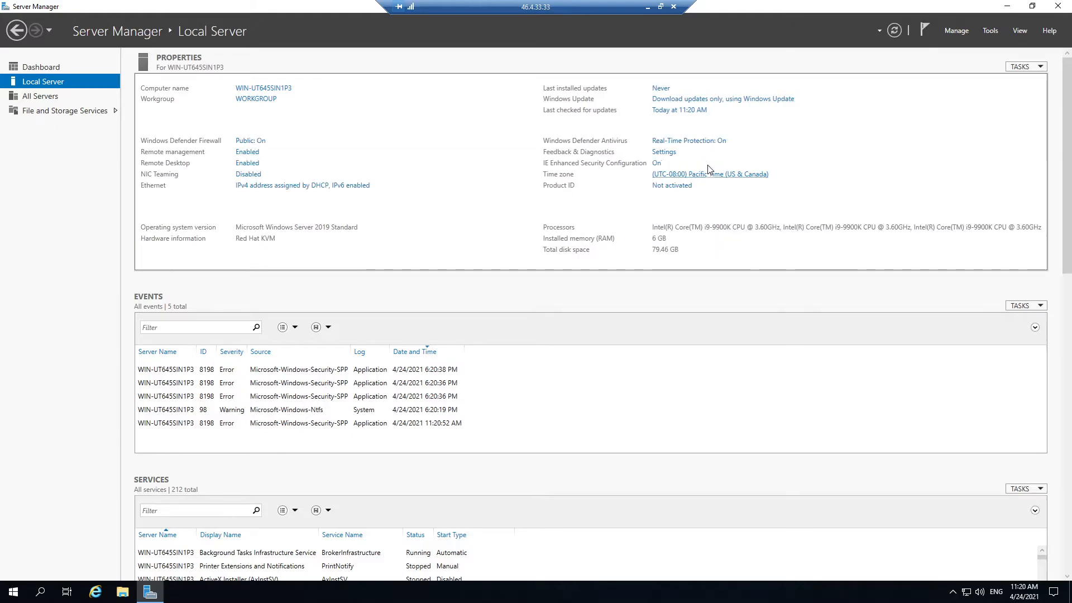
pyautogui.click(657, 164)
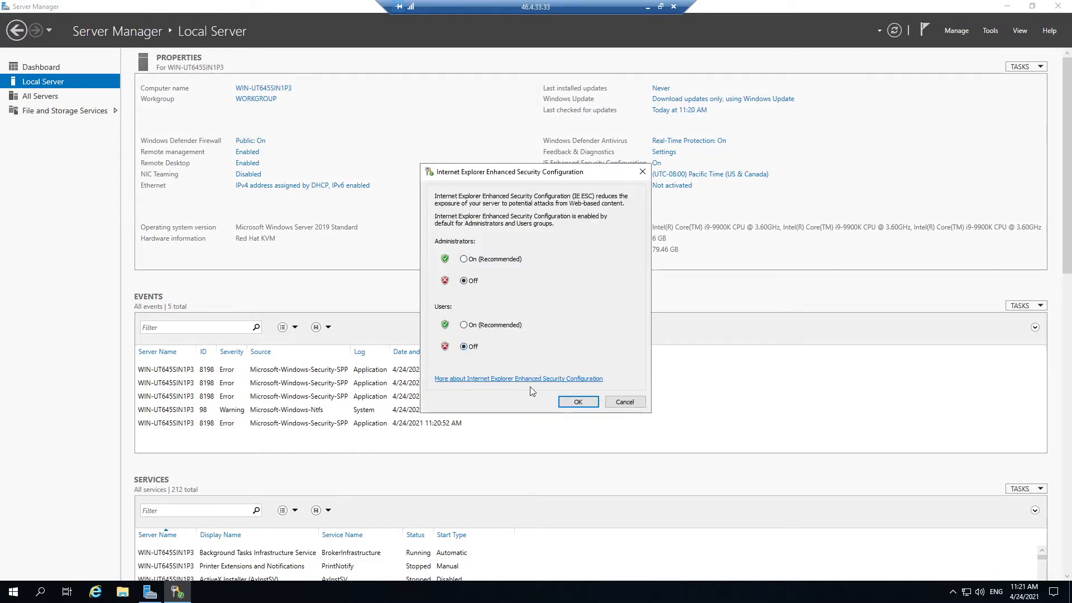
pyautogui.click(578, 402)
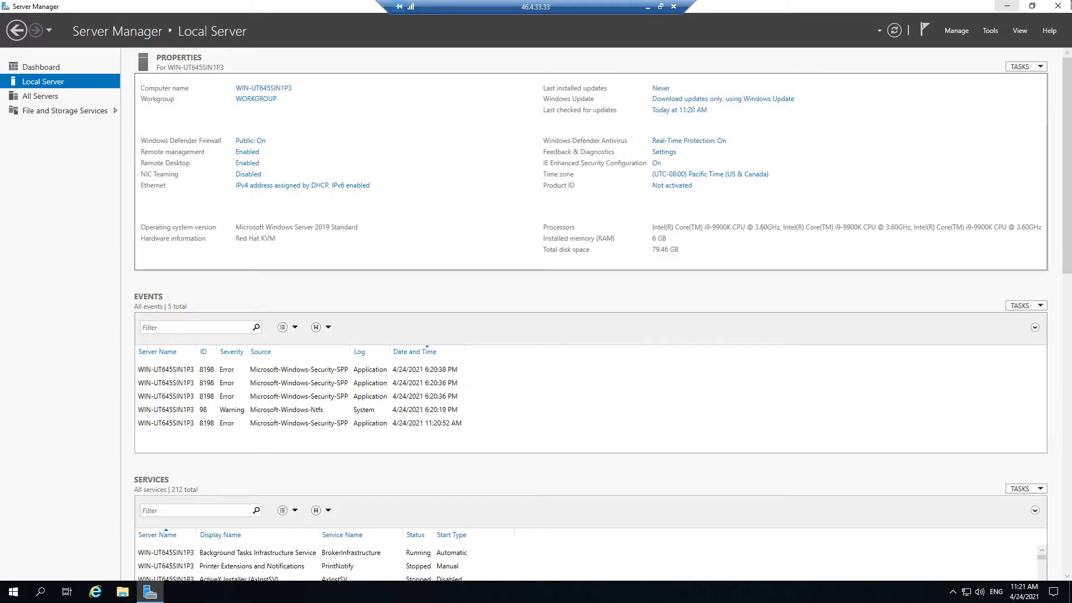
pyautogui.click(1057, 6)
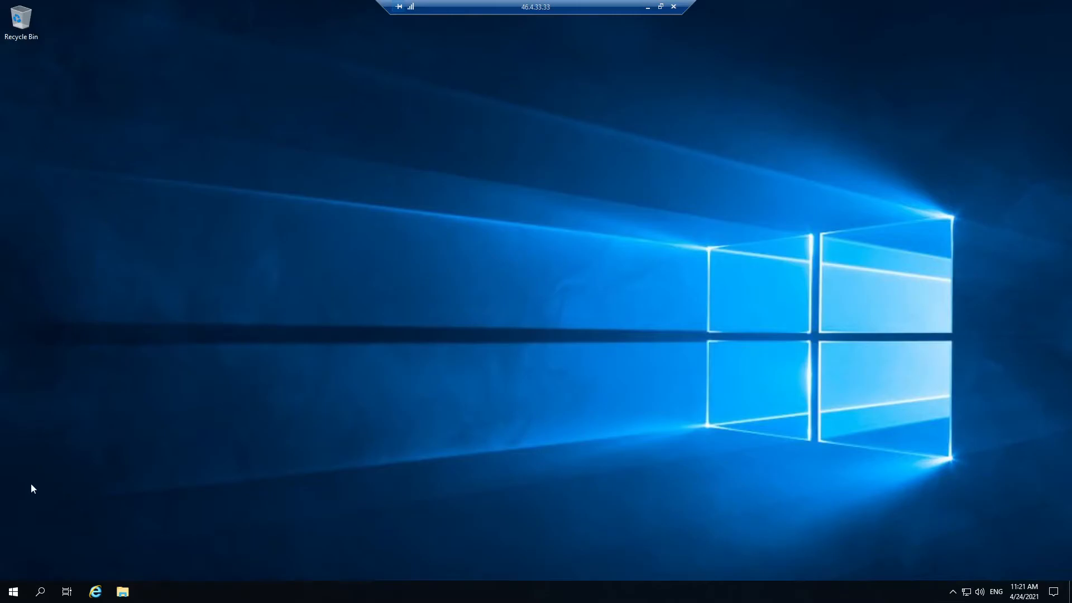
# - Open Internet Explorer on the remote server and search the web for "Google chrome"
pyautogui.click(95, 591)
pyautogui.click(512, 112)
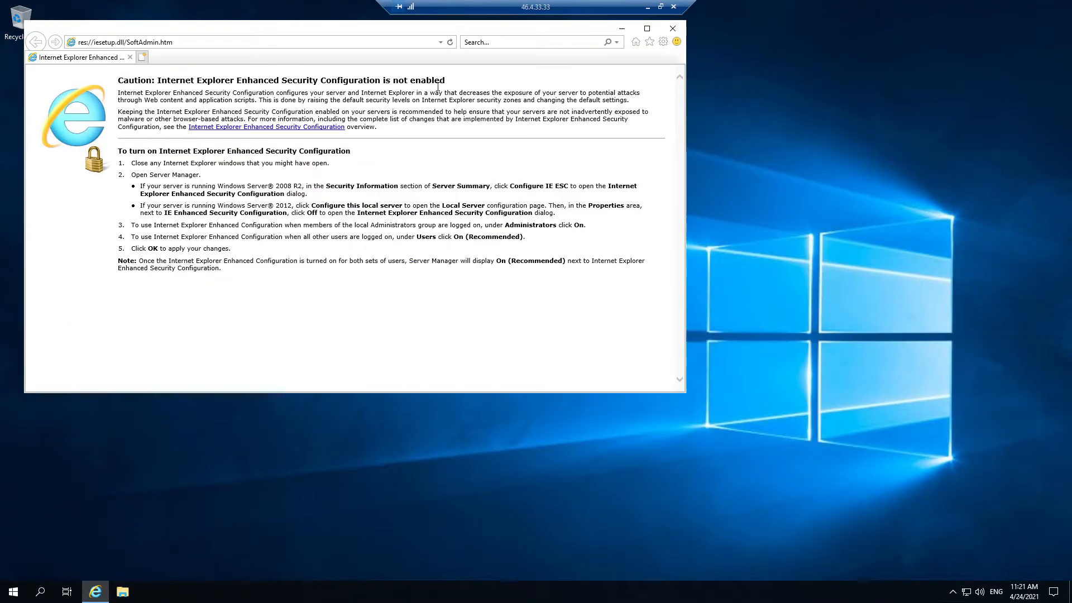
pyautogui.click(317, 42)
pyautogui.write('G')
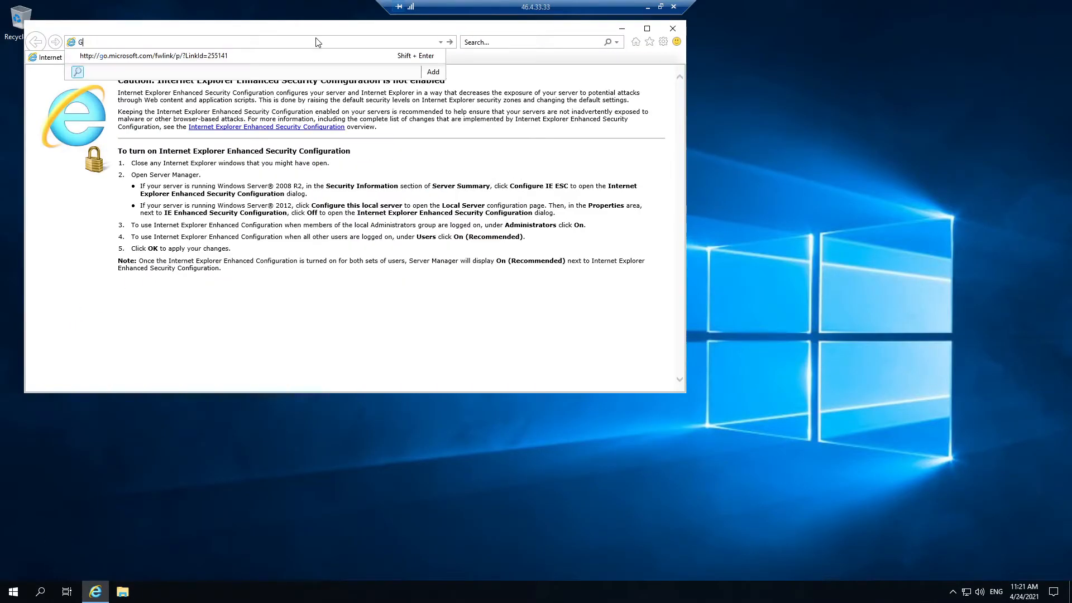
pyautogui.write('oogle chrome')
pyautogui.press('Return')
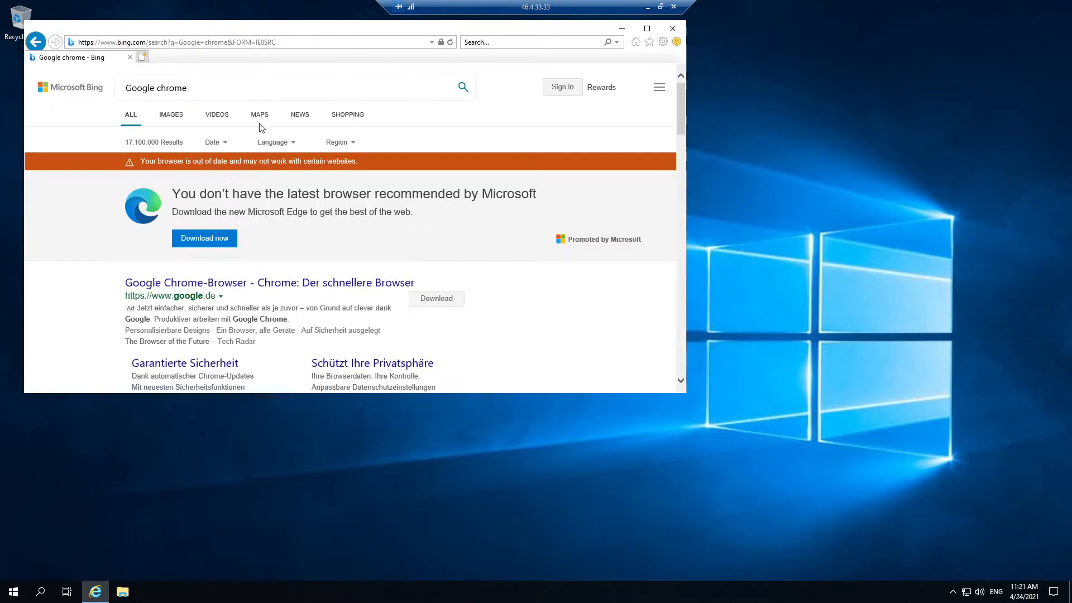
# - Download the Chrome installer from Google's Chrome page and run ChromeSetup.exe
pyautogui.click(127, 373)
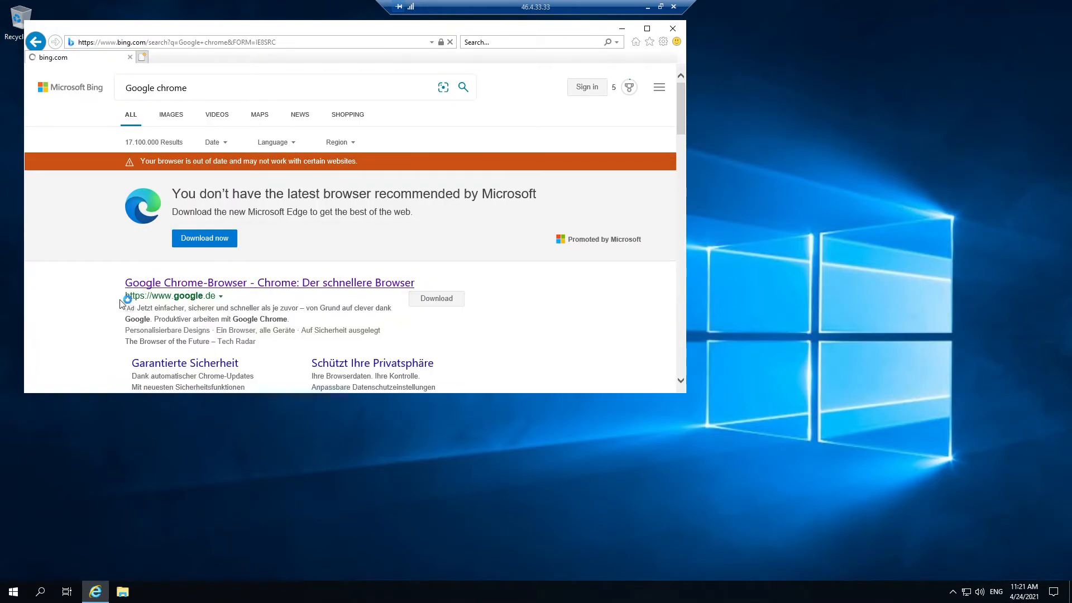
pyautogui.click(148, 283)
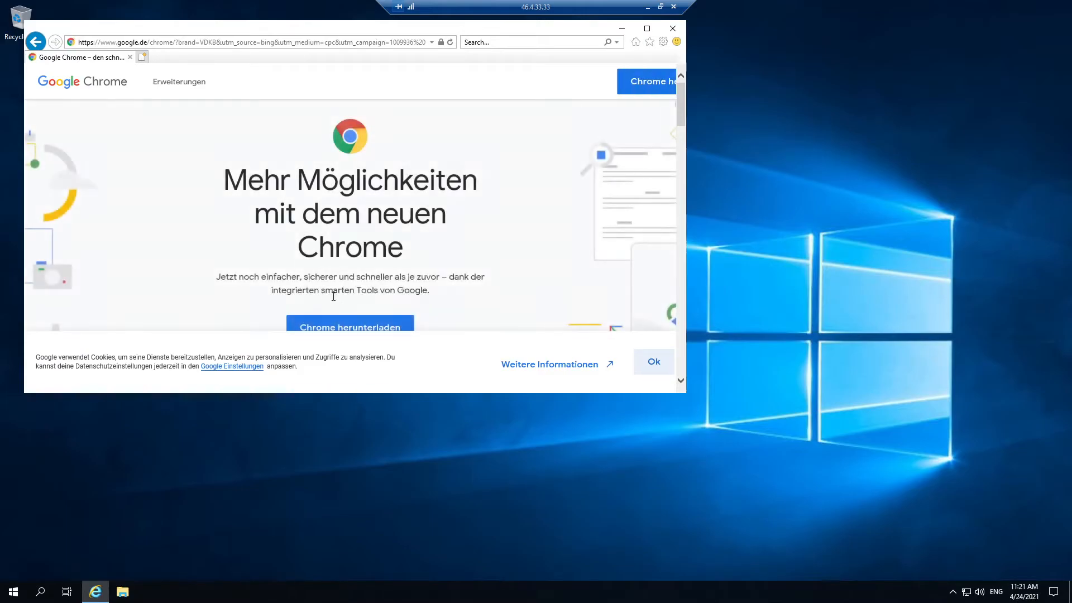
pyautogui.click(352, 326)
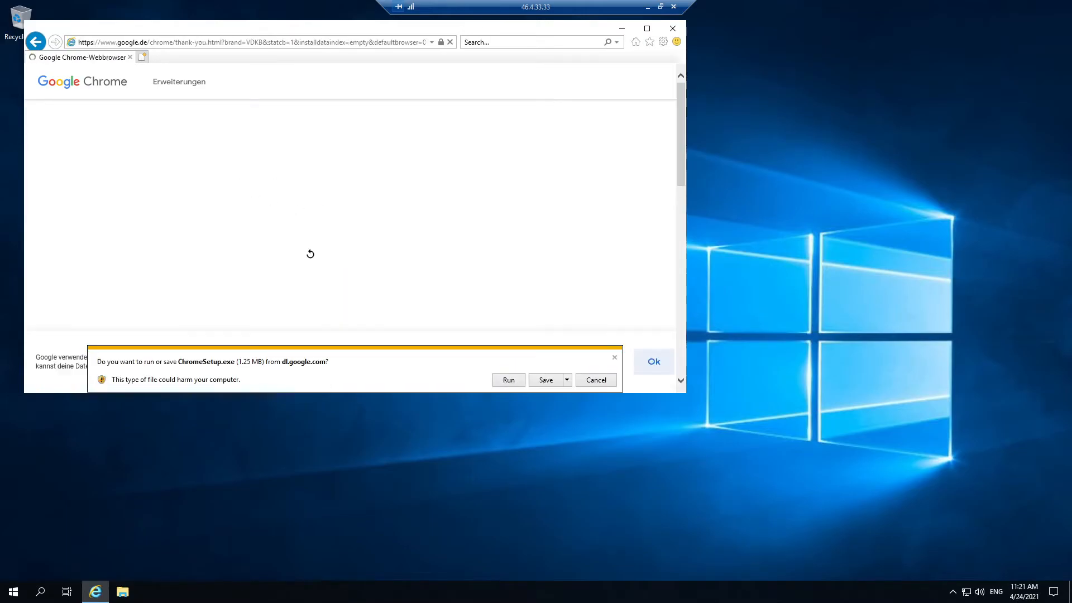
pyautogui.click(502, 378)
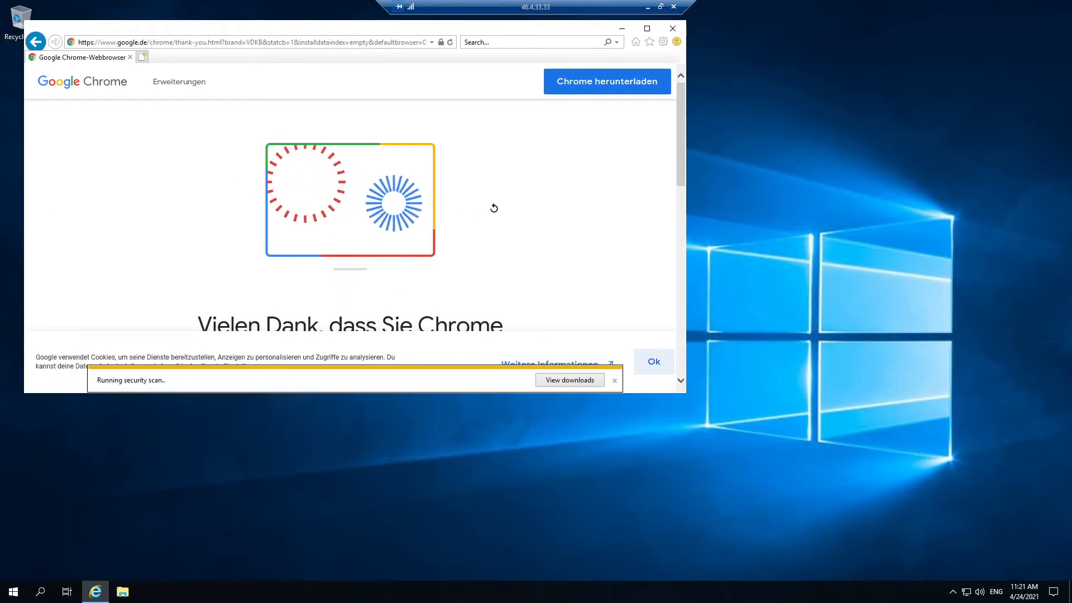
# - Close Internet Explorer and load google.com in Chrome, backing out of the cookie personalization page
pyautogui.click(672, 30)
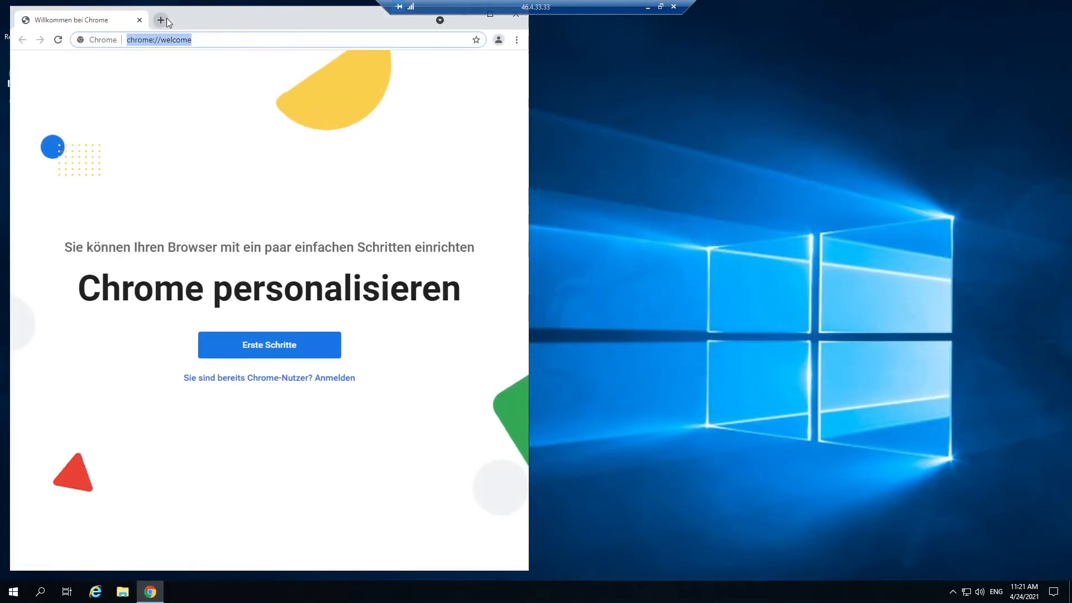
pyautogui.write('google.com')
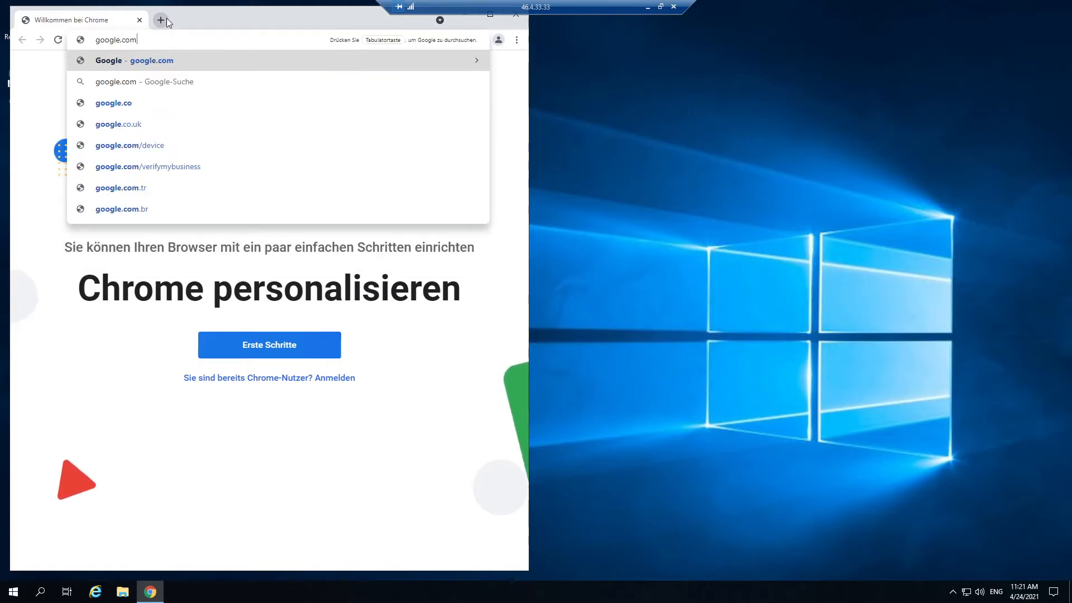
pyautogui.press('Return')
pyautogui.click(256, 517)
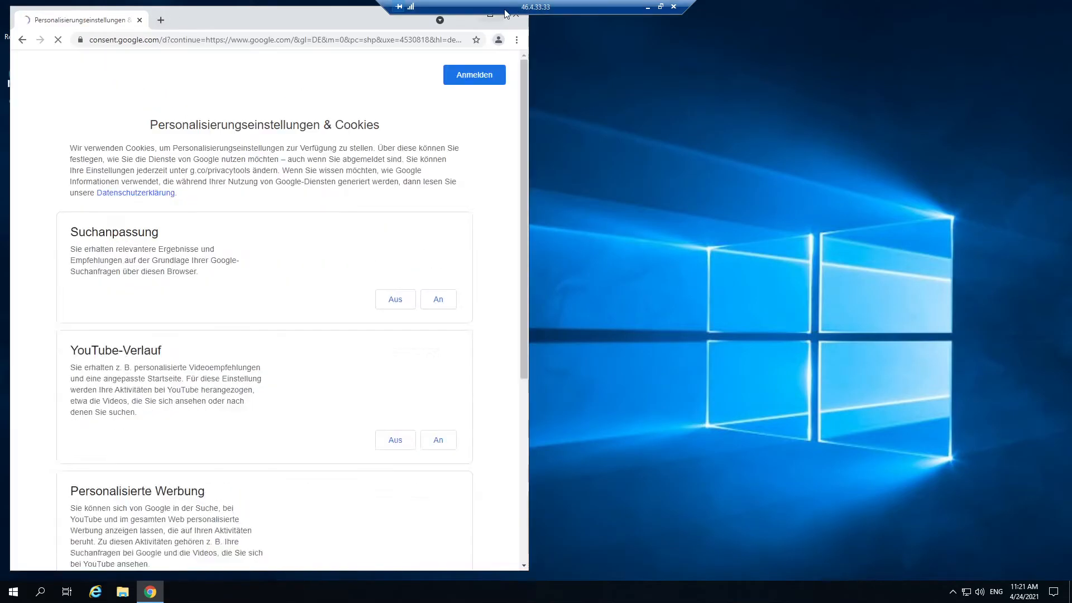
pyautogui.click(22, 39)
pyautogui.click(287, 509)
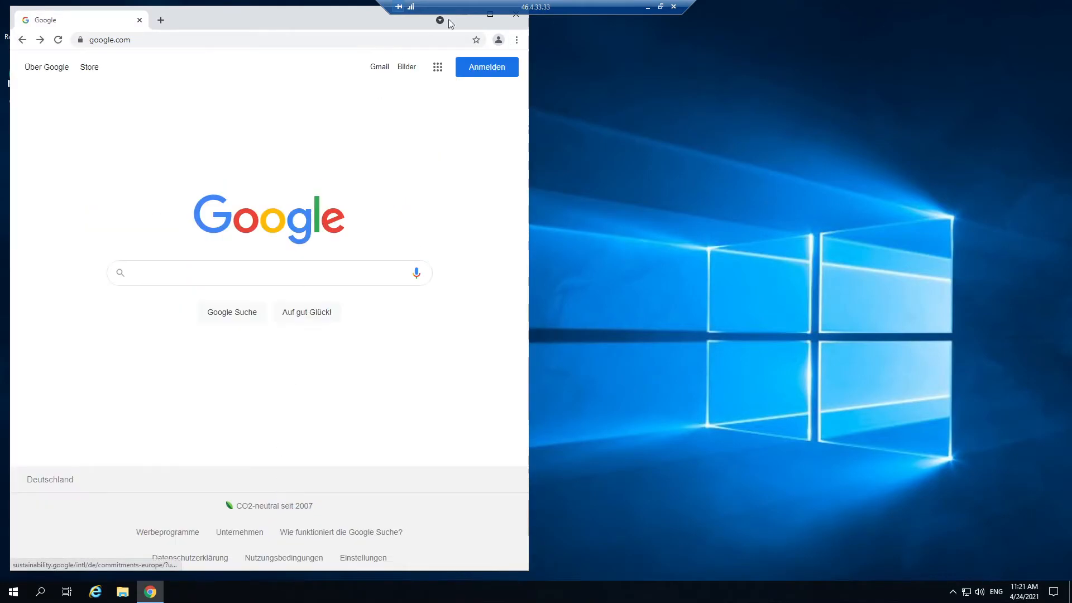
# - Open Chrome's settings, look through the main sections for a language option, and maximize the window
pyautogui.click(516, 40)
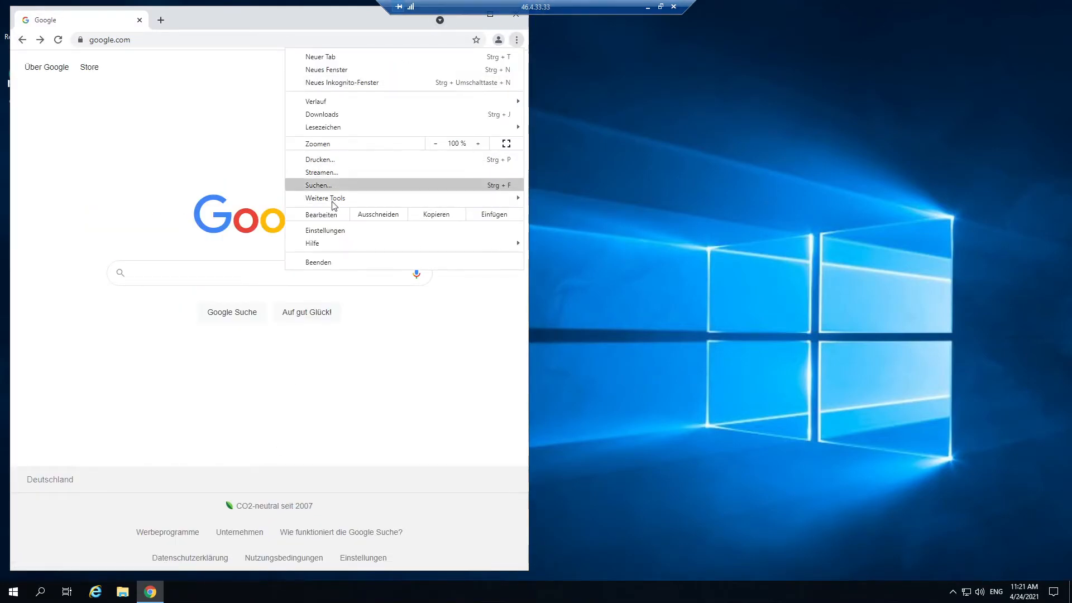
pyautogui.click(346, 230)
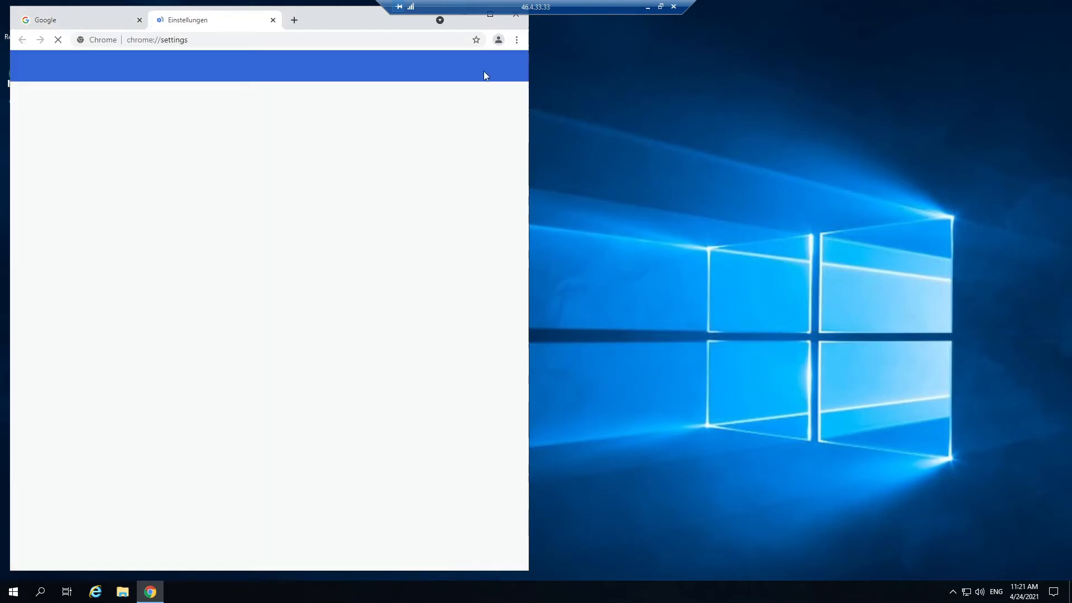
pyautogui.scroll(-10, 209, 419)
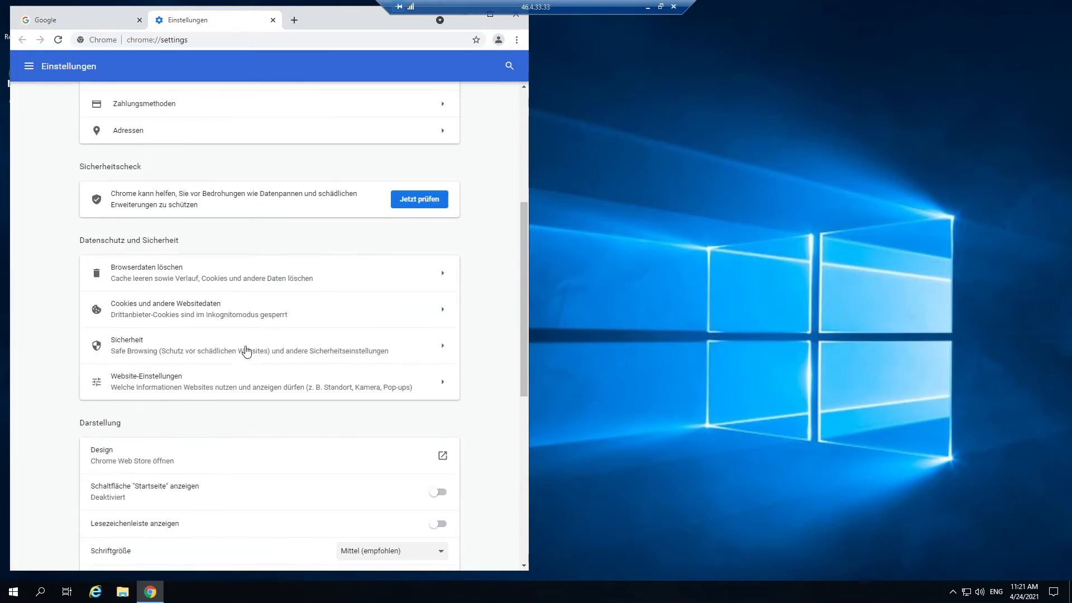
pyautogui.scroll(7, 360, 346)
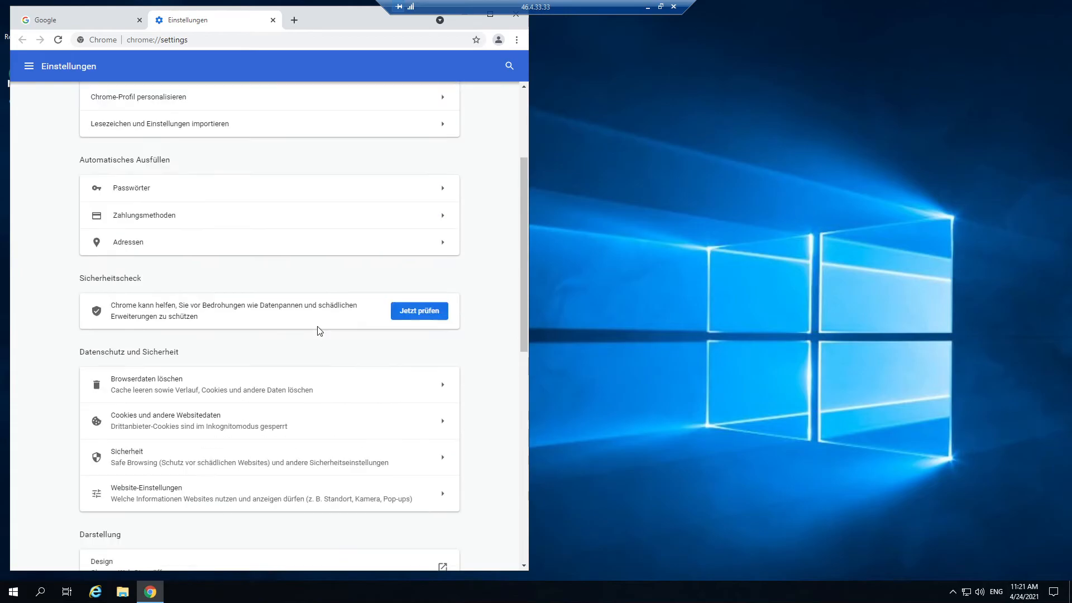
pyautogui.scroll(2, 215, 337)
pyautogui.scroll(-3, 211, 342)
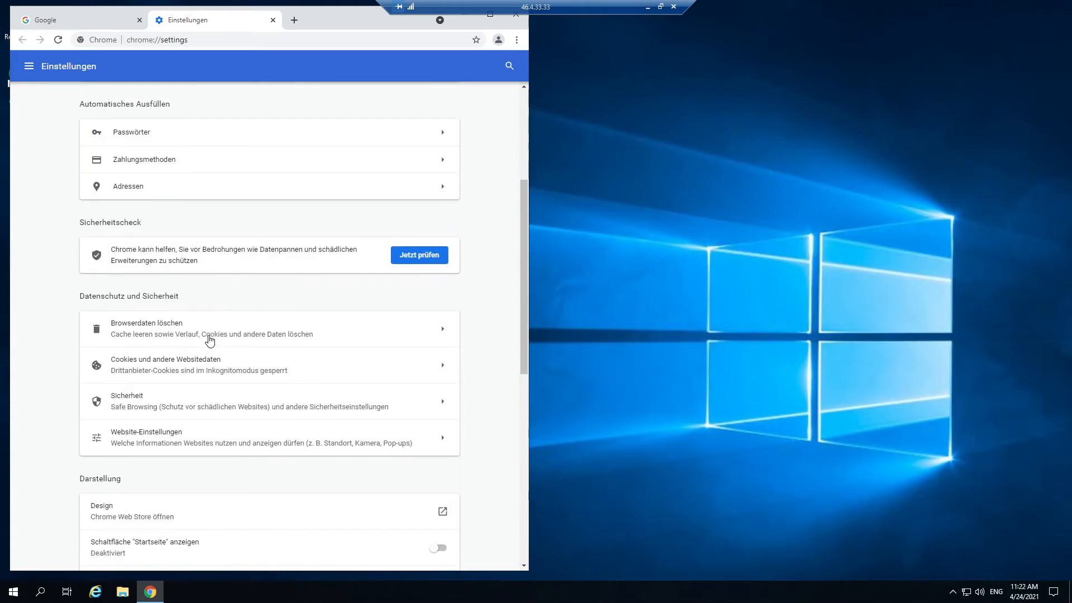
pyautogui.scroll(-2, 179, 343)
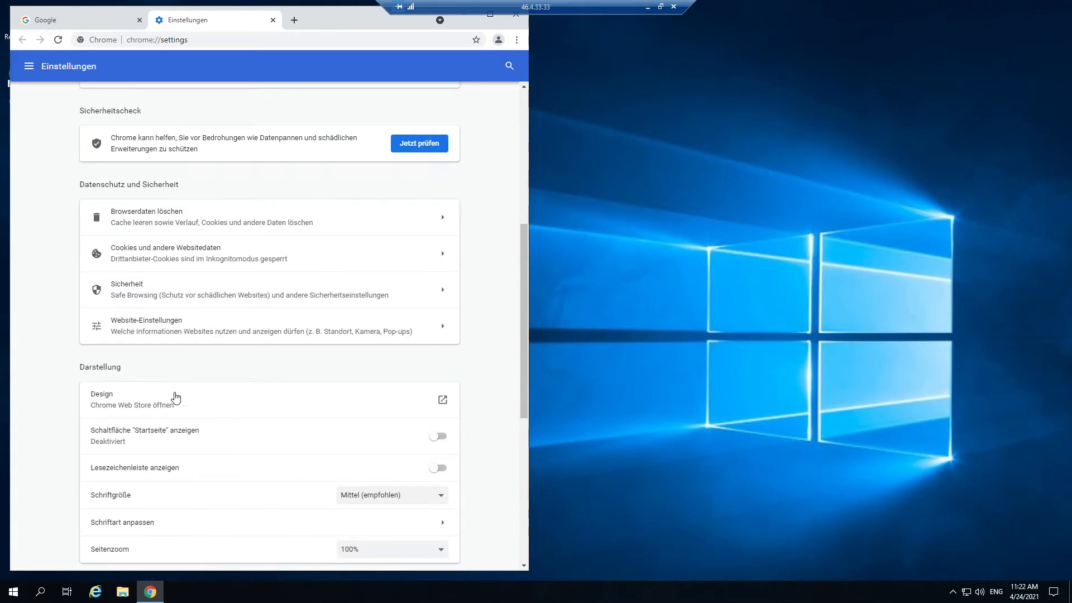
pyautogui.scroll(-6, 176, 397)
pyautogui.scroll(7, 173, 388)
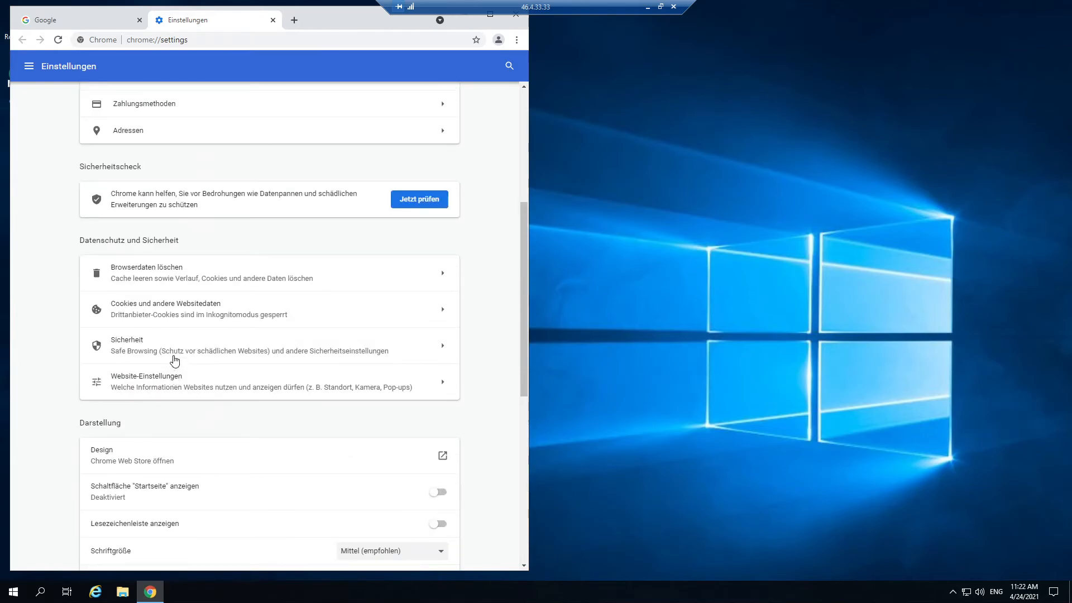
pyautogui.scroll(3, 174, 380)
pyautogui.doubleClick(509, 25)
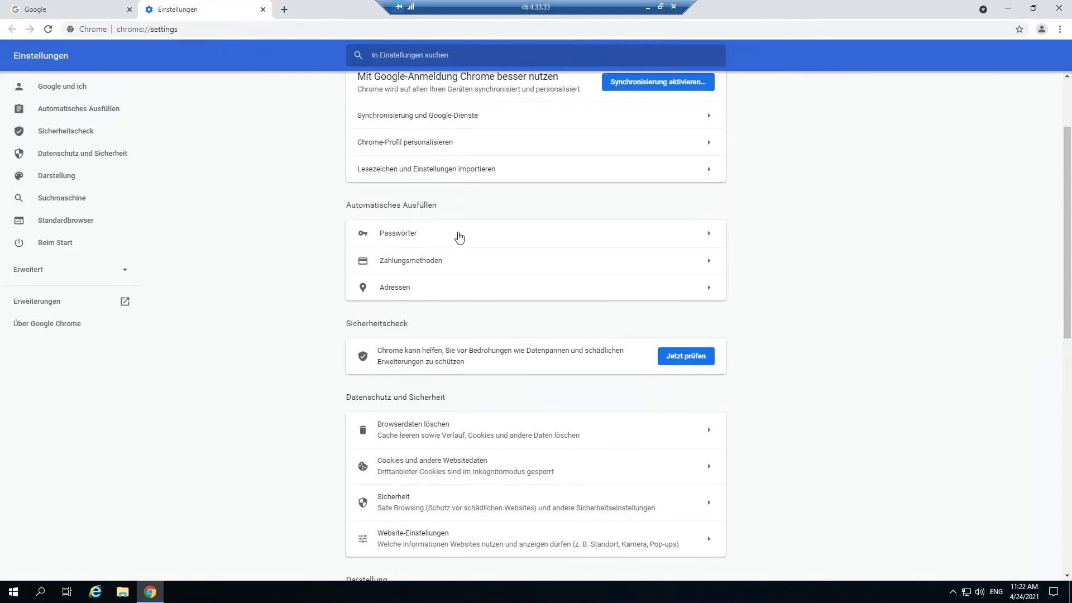
# - In the advanced language settings, enable spell check for Englisch and disable it for Deutsch (Deutschland) and Deutsch
pyautogui.click(76, 270)
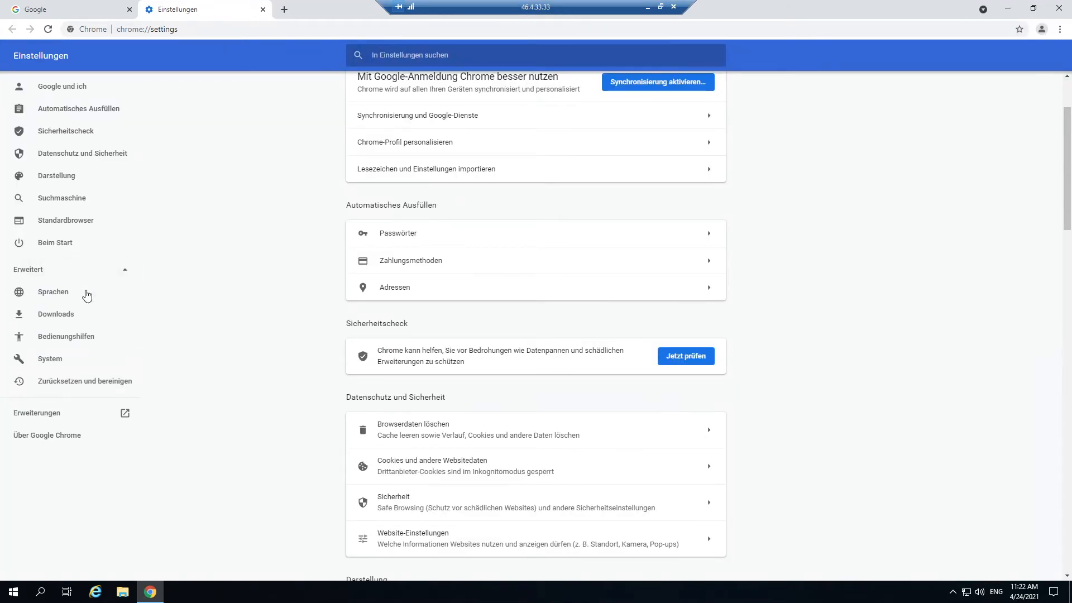
pyautogui.click(87, 297)
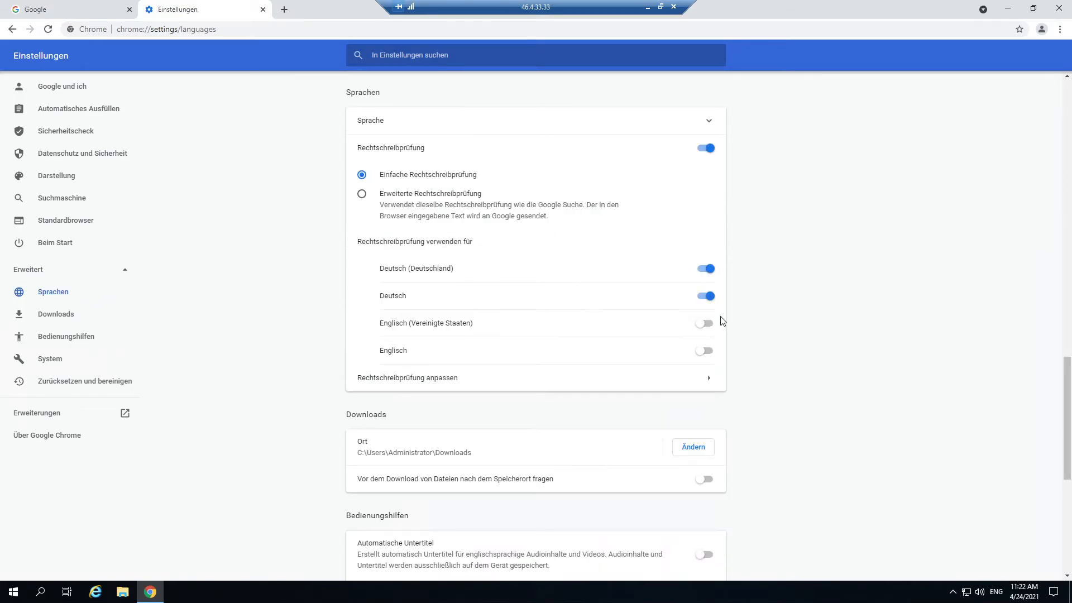
pyautogui.scroll(-5, 520, 354)
pyautogui.scroll(6, 549, 320)
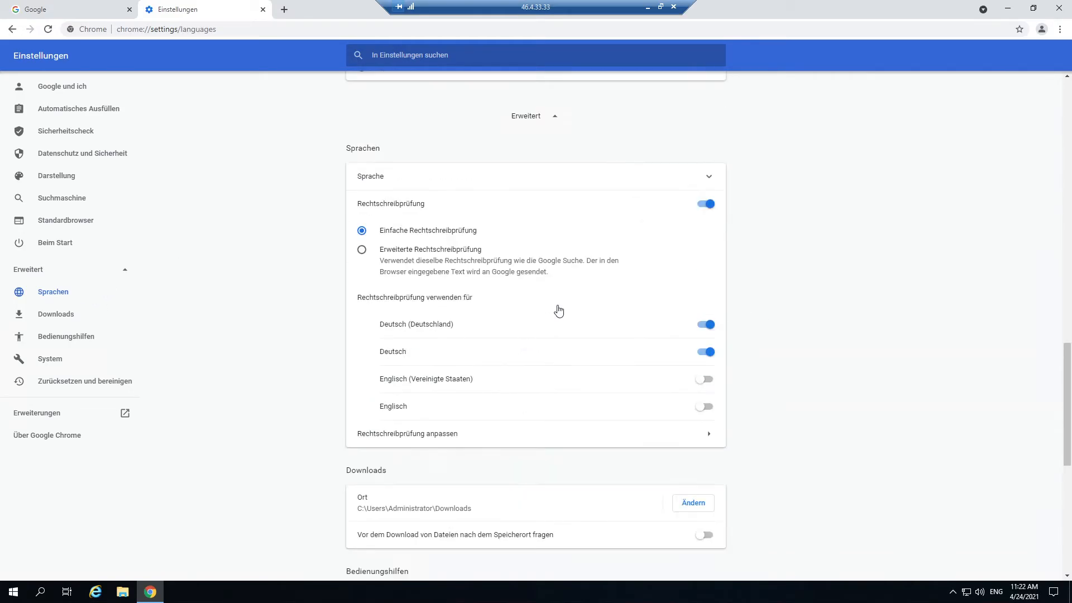
pyautogui.click(708, 408)
pyautogui.click(705, 353)
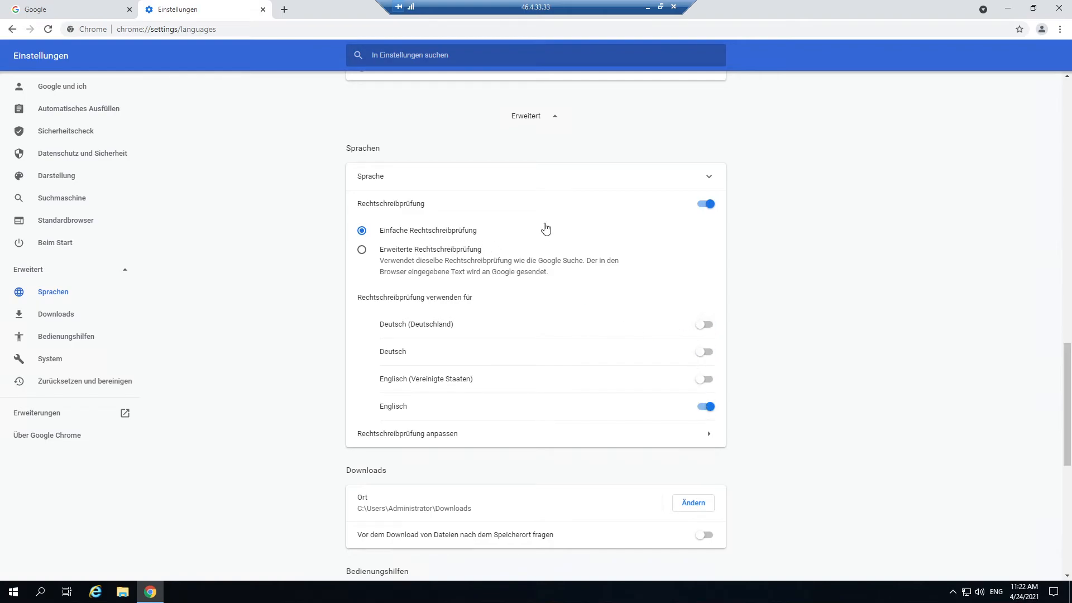
# - Check the spell-check customization page and the other settings sections for a way to change the display language
pyautogui.click(710, 205)
pyautogui.click(709, 205)
pyautogui.click(585, 436)
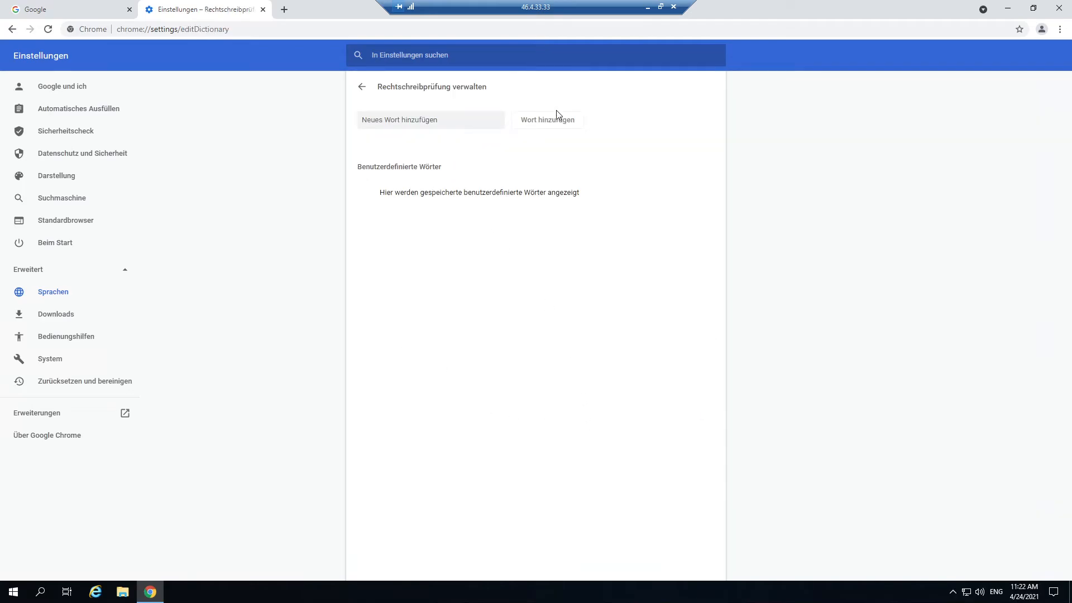
pyautogui.click(359, 90)
pyautogui.scroll(-5, 559, 338)
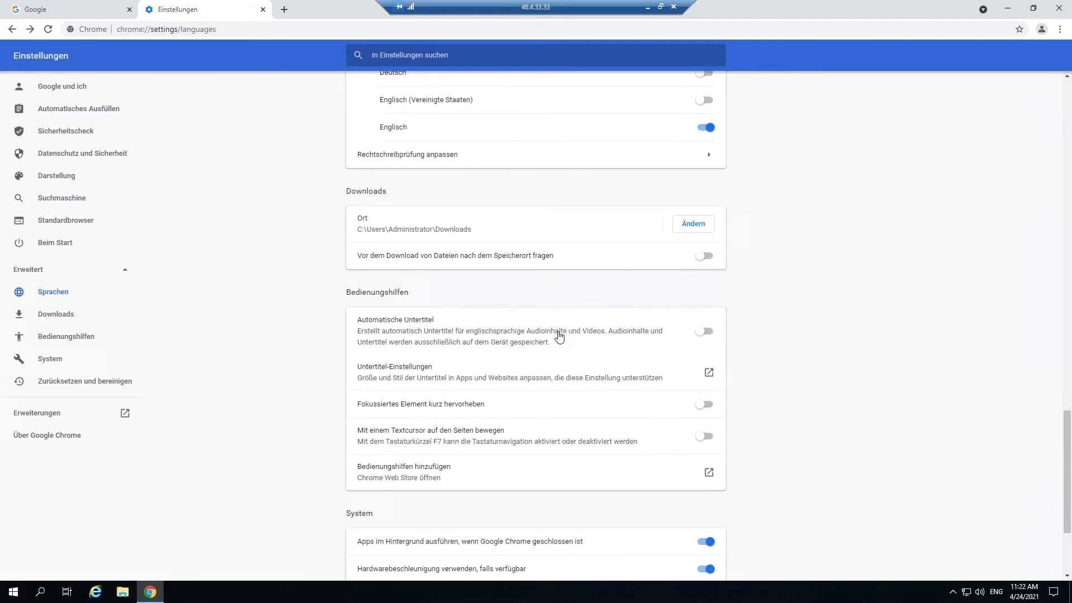
pyautogui.scroll(-3, 575, 285)
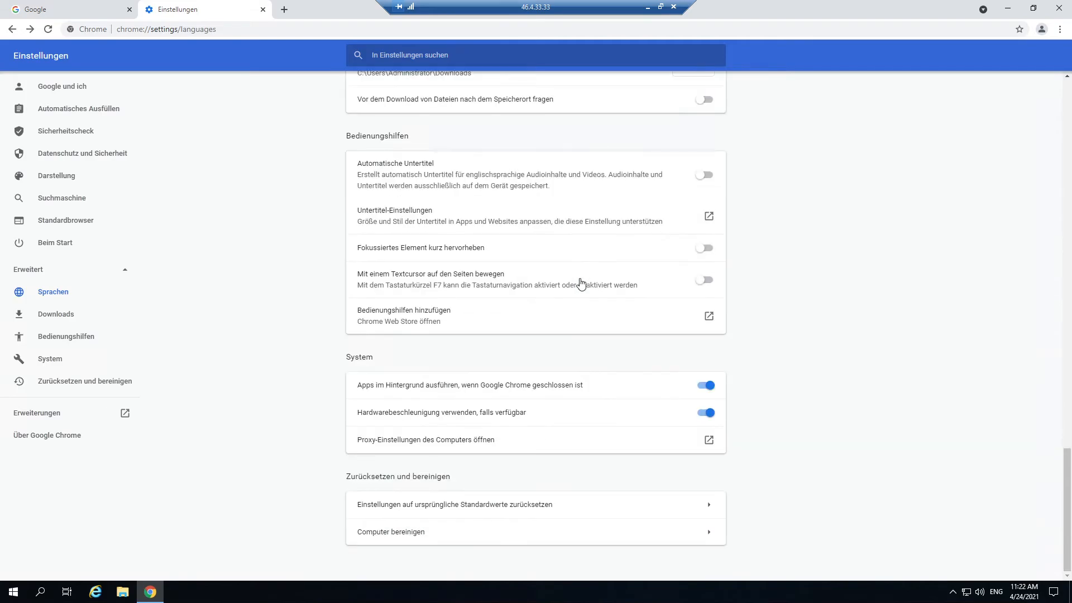
pyautogui.scroll(20, 553, 246)
pyautogui.scroll(8, 501, 237)
pyautogui.scroll(-7, 498, 247)
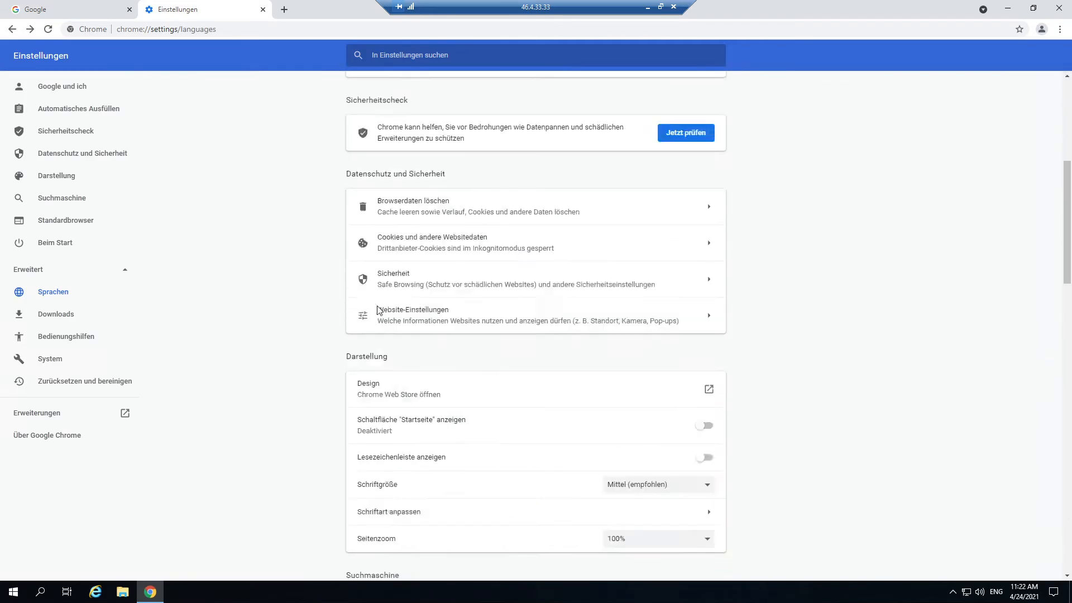
# - Try switching spell check and its Englisch option off and on in the language settings, and check the custom dictionary
pyautogui.click(50, 242)
pyautogui.click(73, 287)
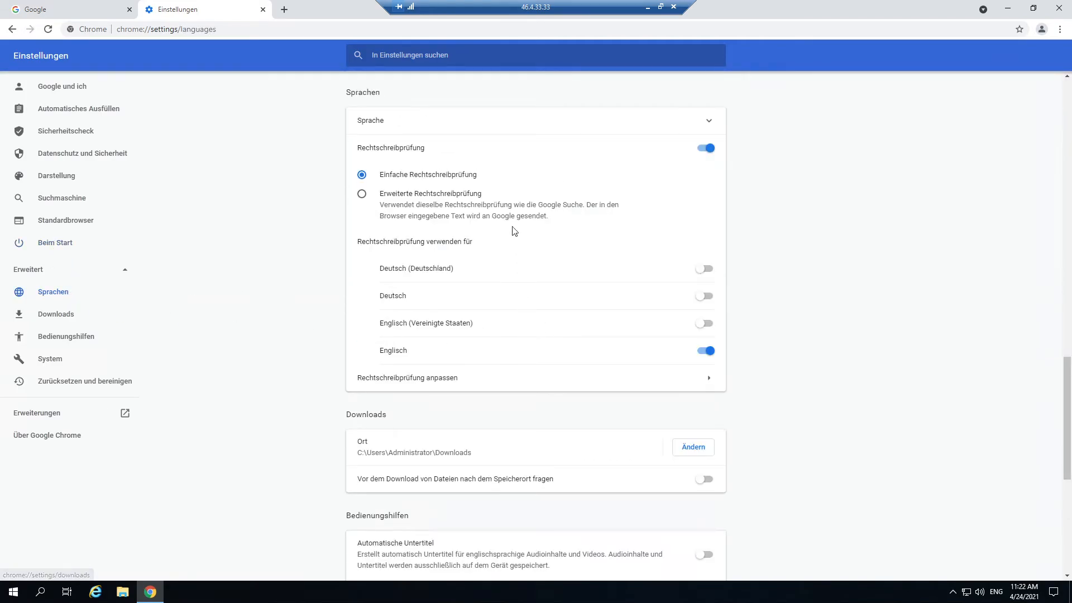
pyautogui.click(394, 178)
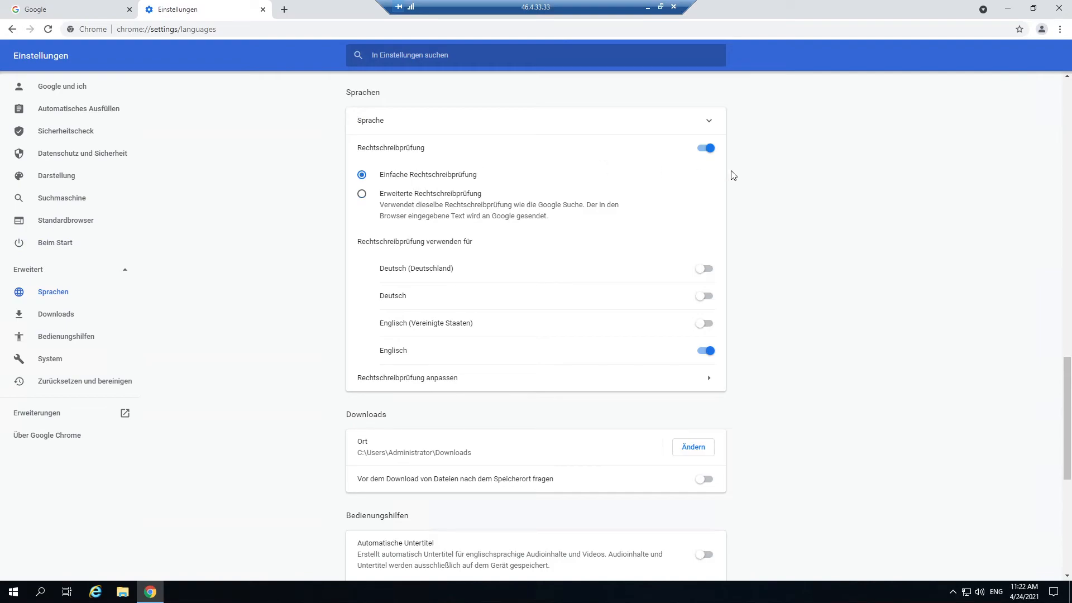
pyautogui.click(707, 148)
pyautogui.click(707, 148)
pyautogui.click(710, 353)
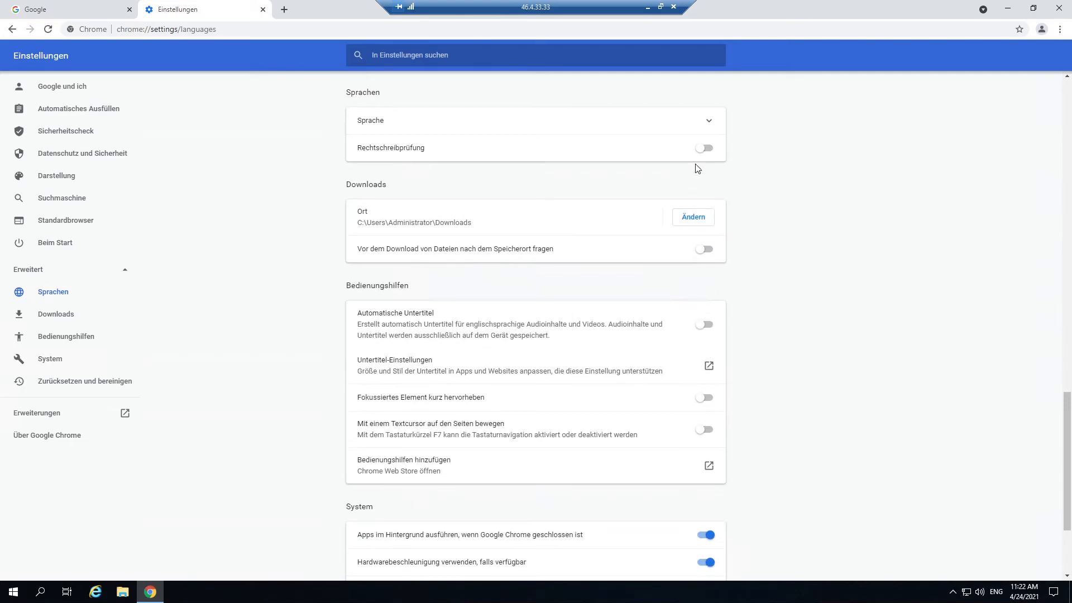
pyautogui.click(703, 149)
pyautogui.click(705, 353)
pyautogui.click(712, 378)
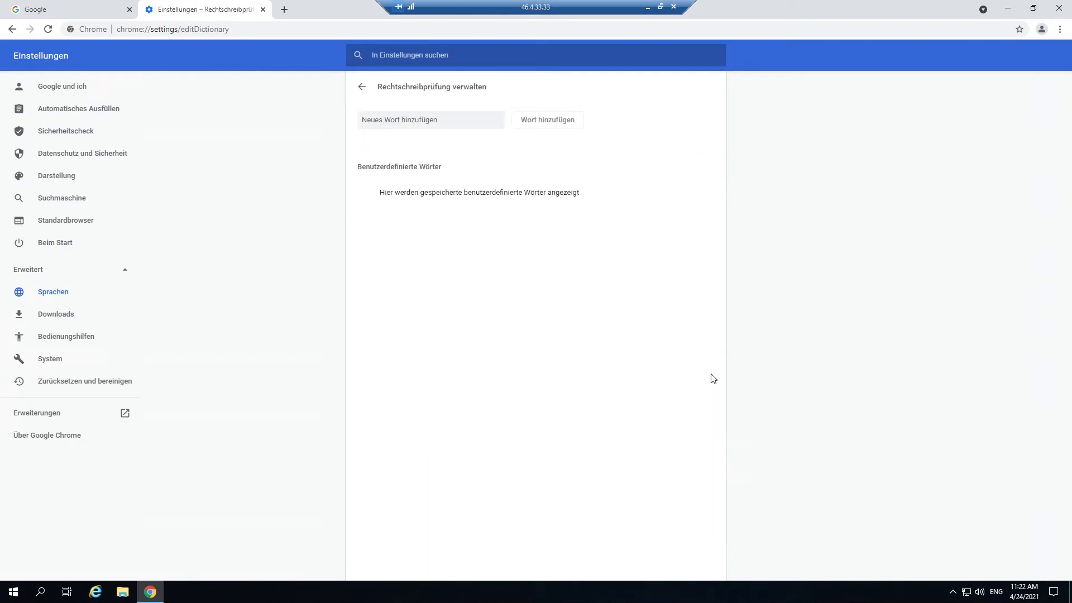
pyautogui.click(360, 89)
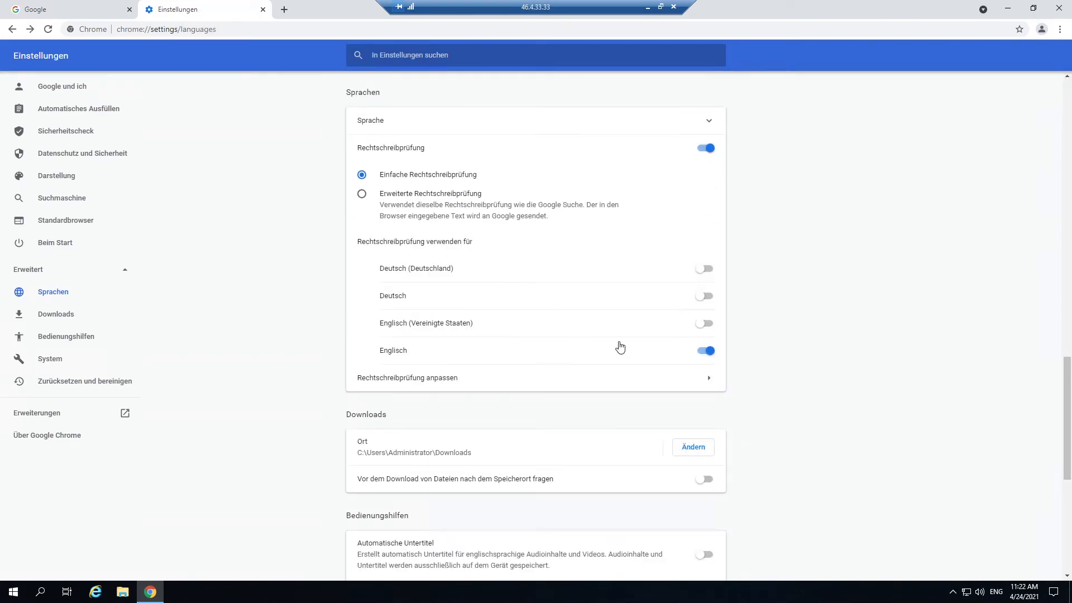
pyautogui.scroll(-6, 618, 346)
pyautogui.scroll(-1, 620, 347)
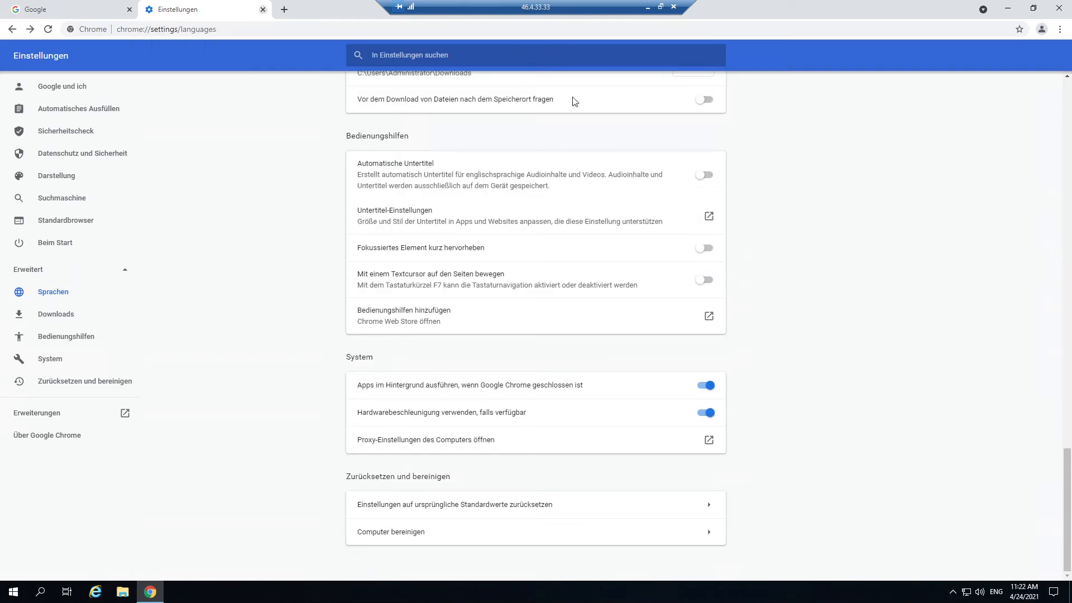
# - Close and reopen Chrome, and go back to the advanced language settings
pyautogui.click(1058, 8)
pyautogui.doubleClick(20, 83)
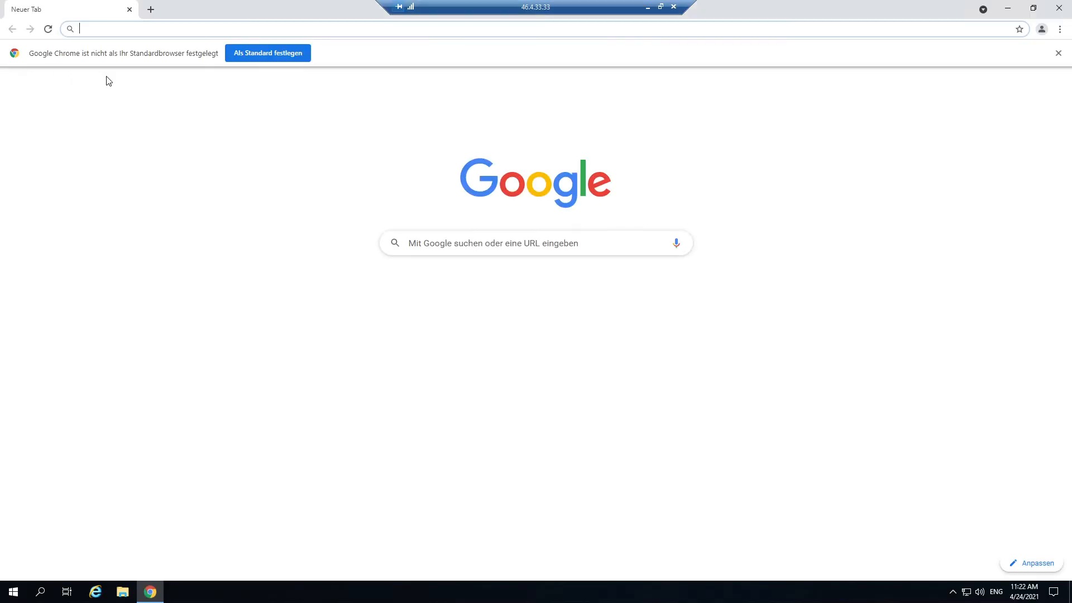
pyautogui.click(1060, 29)
pyautogui.click(919, 219)
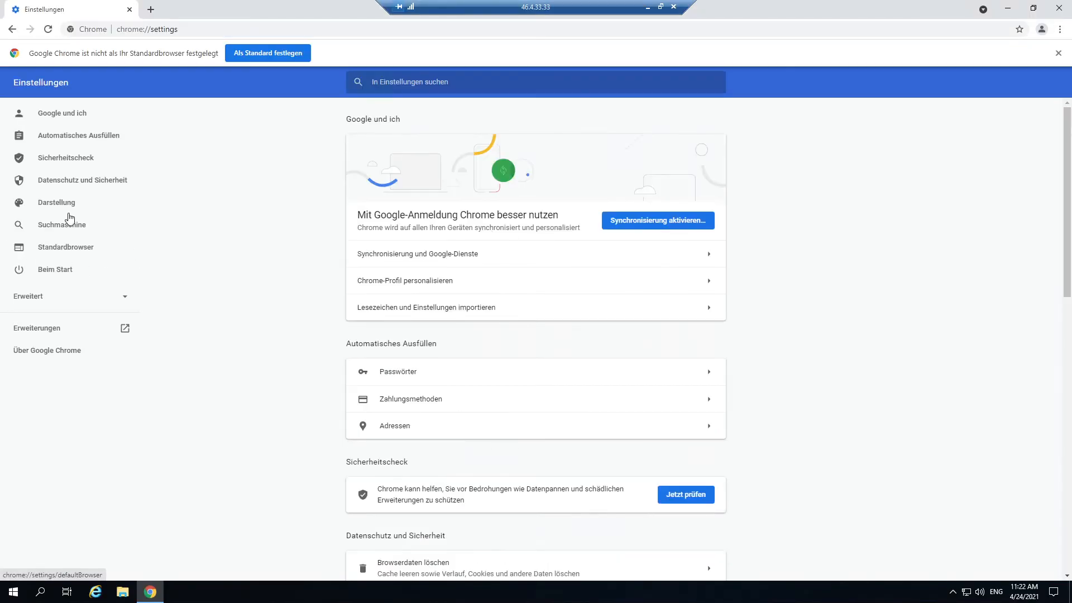
pyautogui.click(50, 296)
pyautogui.click(53, 321)
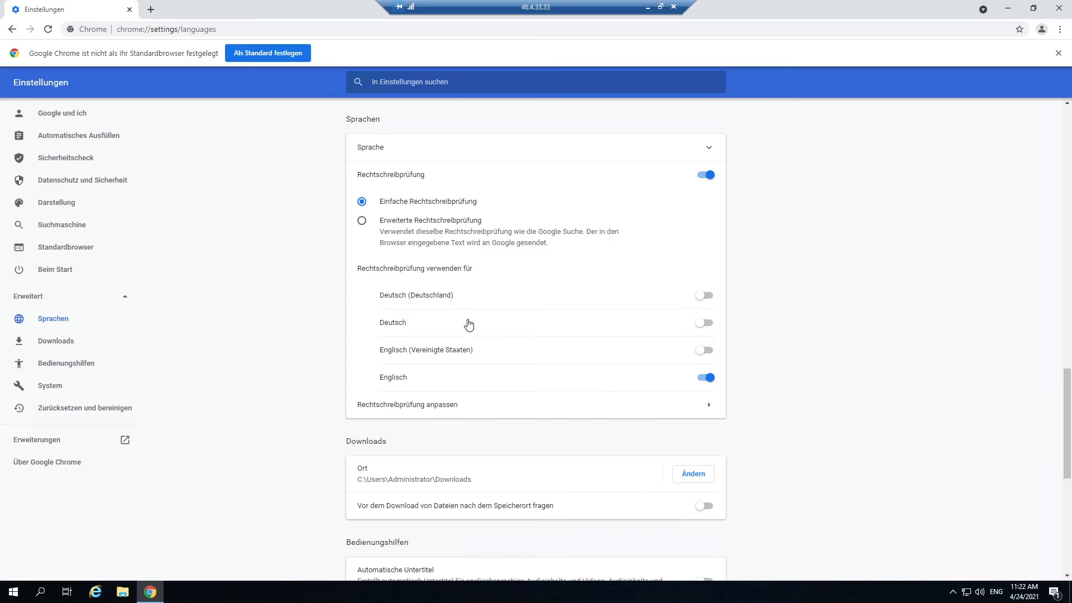
# - Make Englisch the display language for Chrome's interface, relaunching the browser to apply it, and close Chrome
pyautogui.click(508, 159)
pyautogui.doubleClick(508, 160)
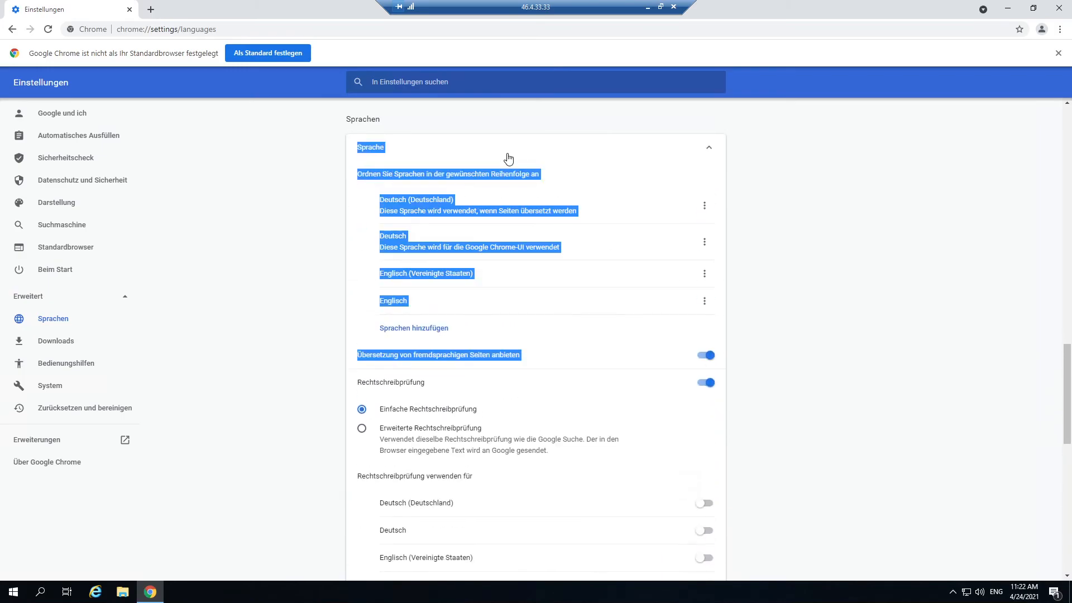
pyautogui.click(704, 302)
pyautogui.click(597, 310)
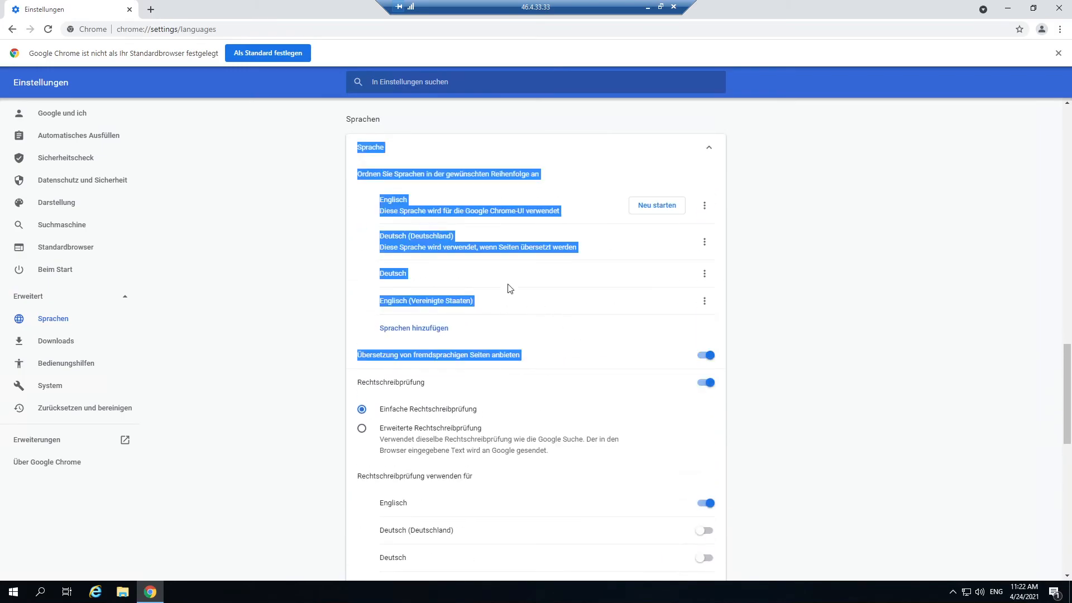
pyautogui.click(668, 208)
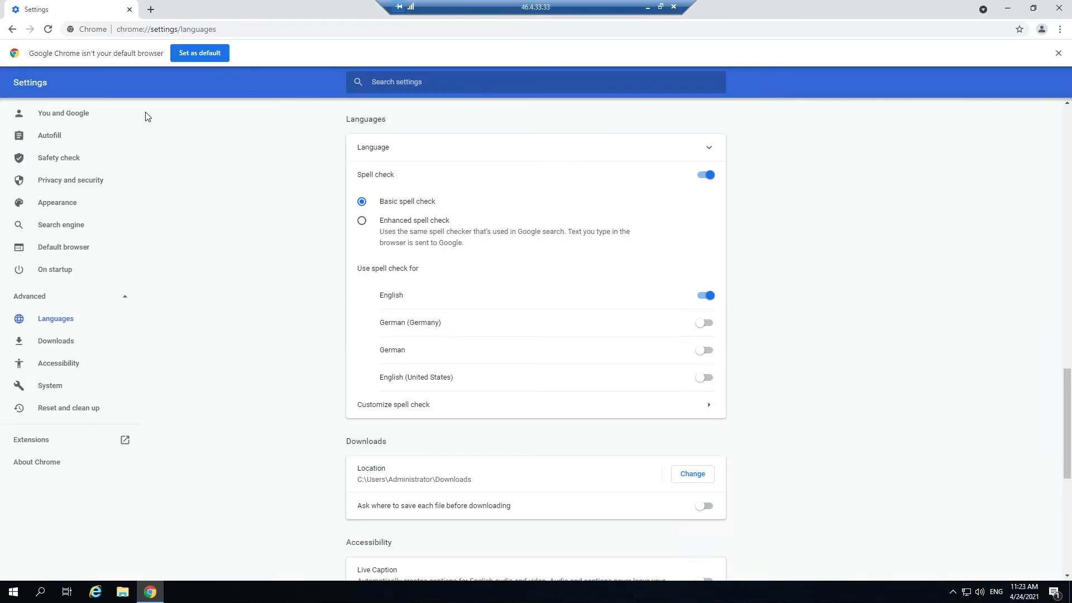
pyautogui.click(1059, 9)
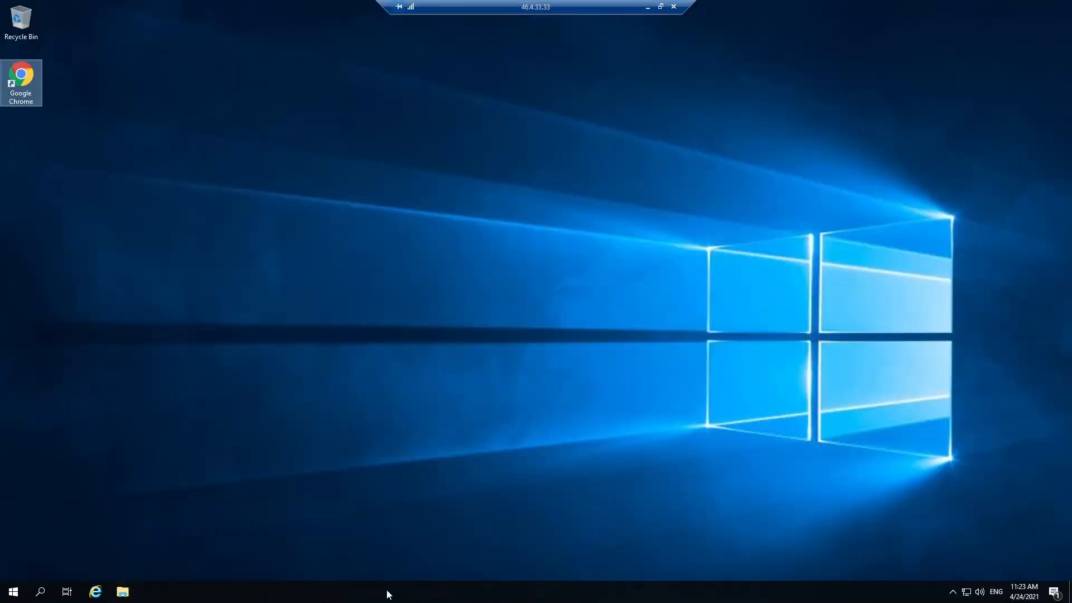
# - Find "Check firewall status" through Windows search and open the settings for turning Windows Defender Firewall on or off
pyautogui.click(15, 593)
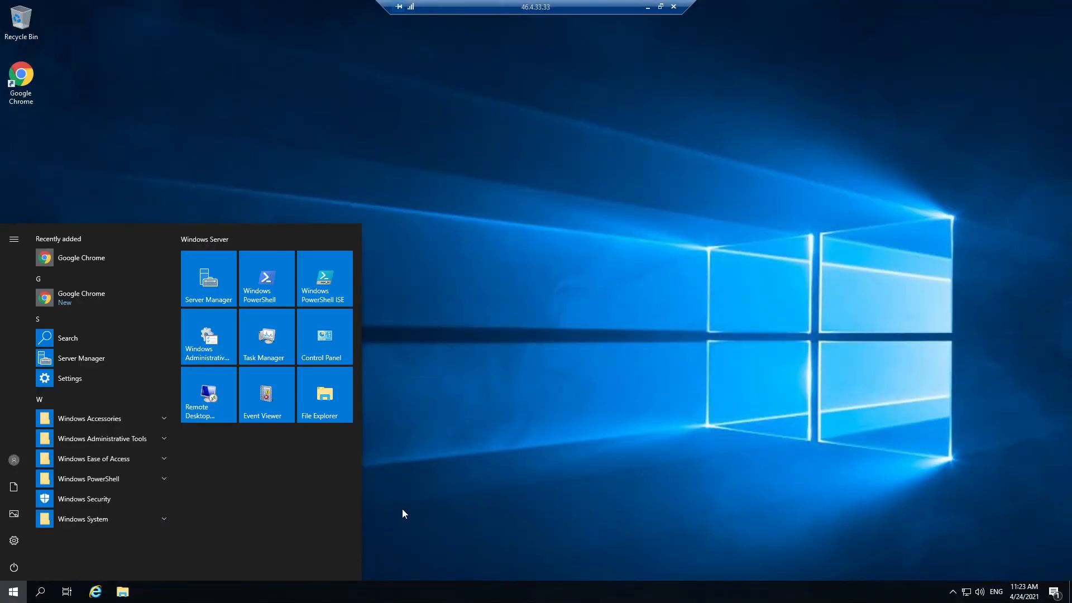
pyautogui.write('firewal')
pyautogui.press('Down')
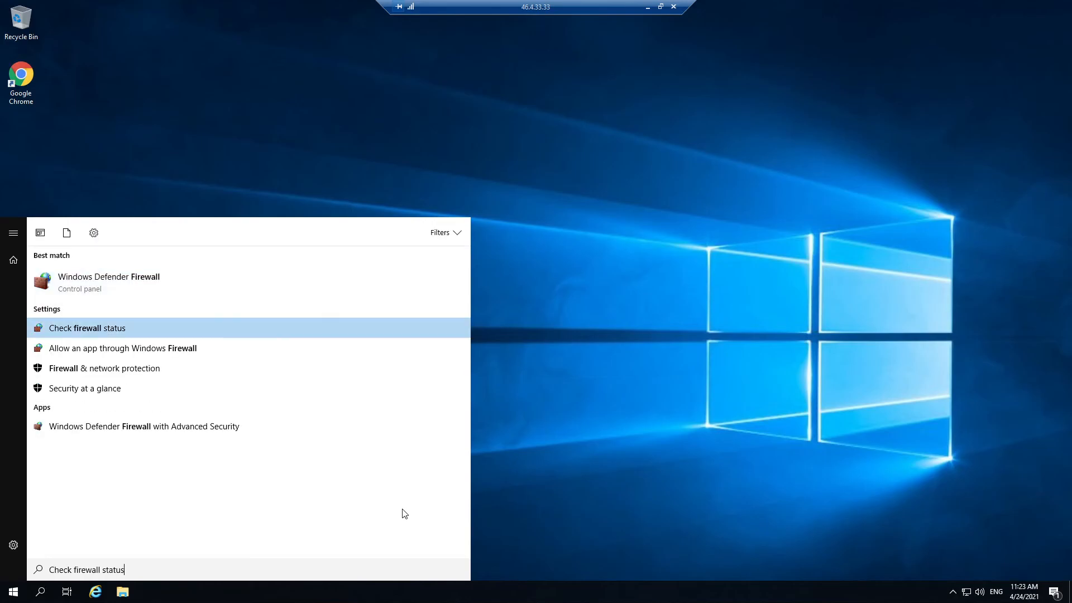
pyautogui.press('Return')
pyautogui.click(292, 236)
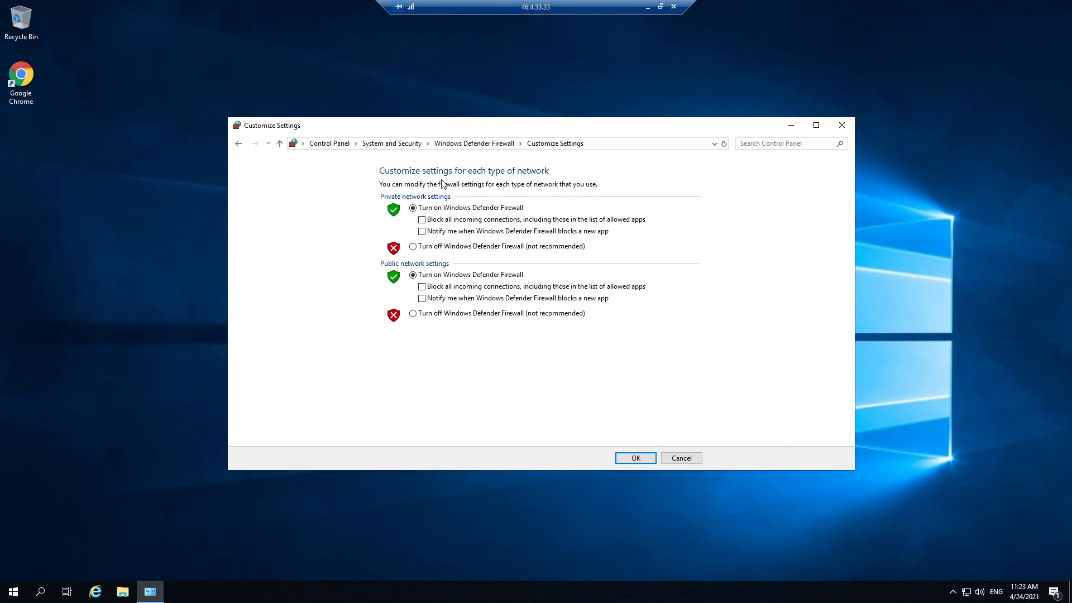
# - Turn off Windows Defender Firewall for both private and public networks, apply it, and close the firewall window
pyautogui.click(413, 246)
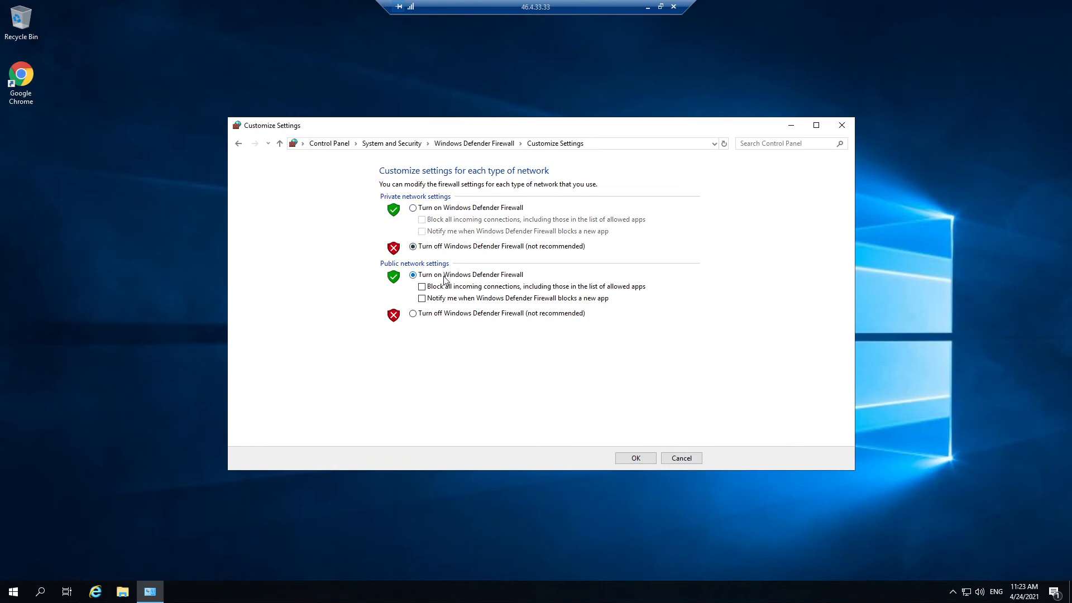
pyautogui.click(447, 314)
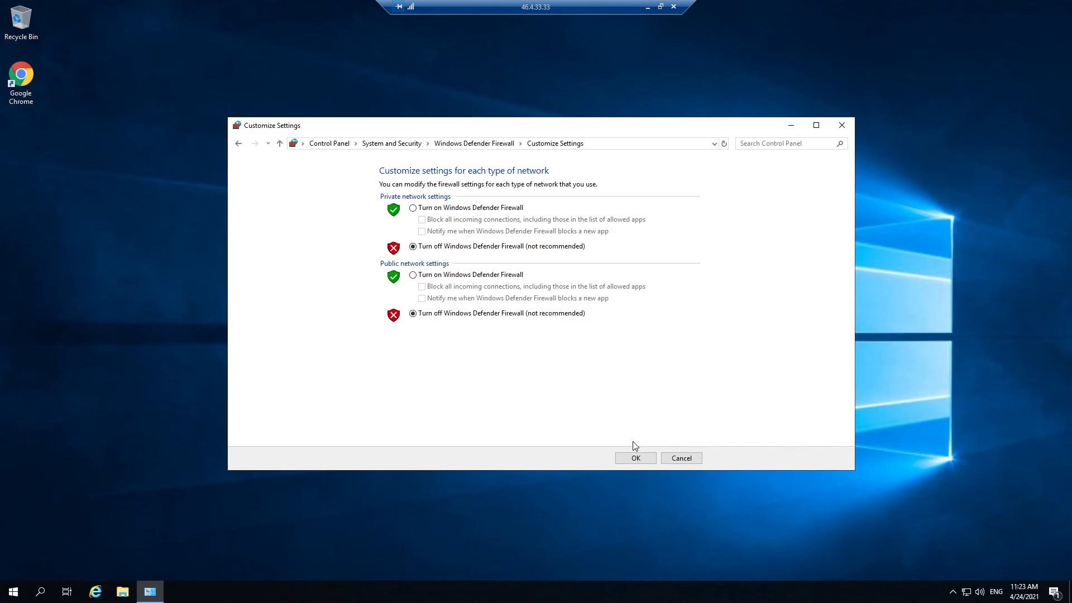
pyautogui.click(635, 458)
pyautogui.click(842, 125)
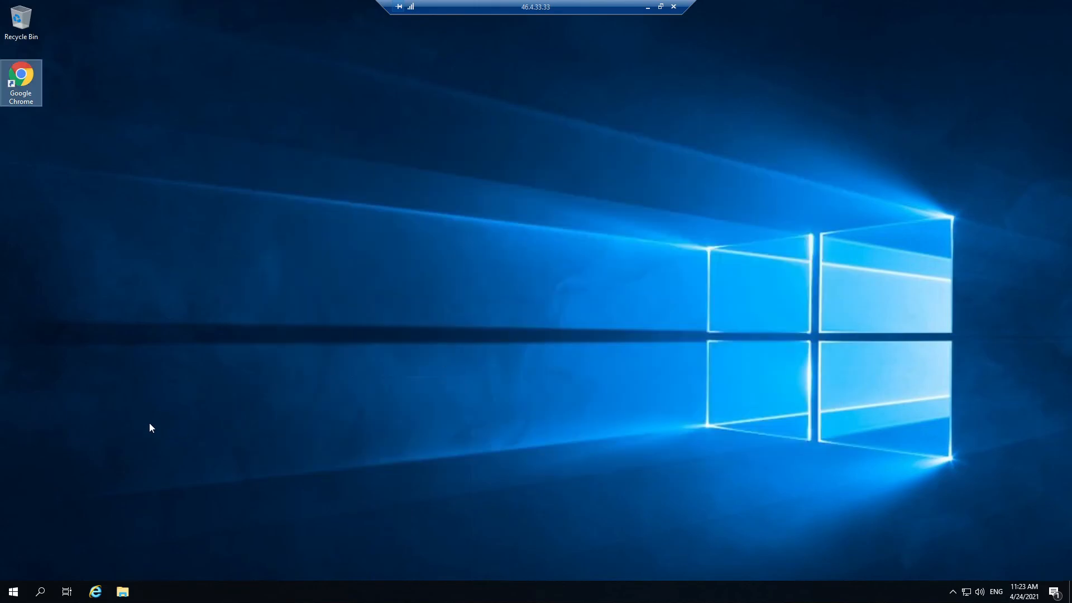
pyautogui.click(60, 198)
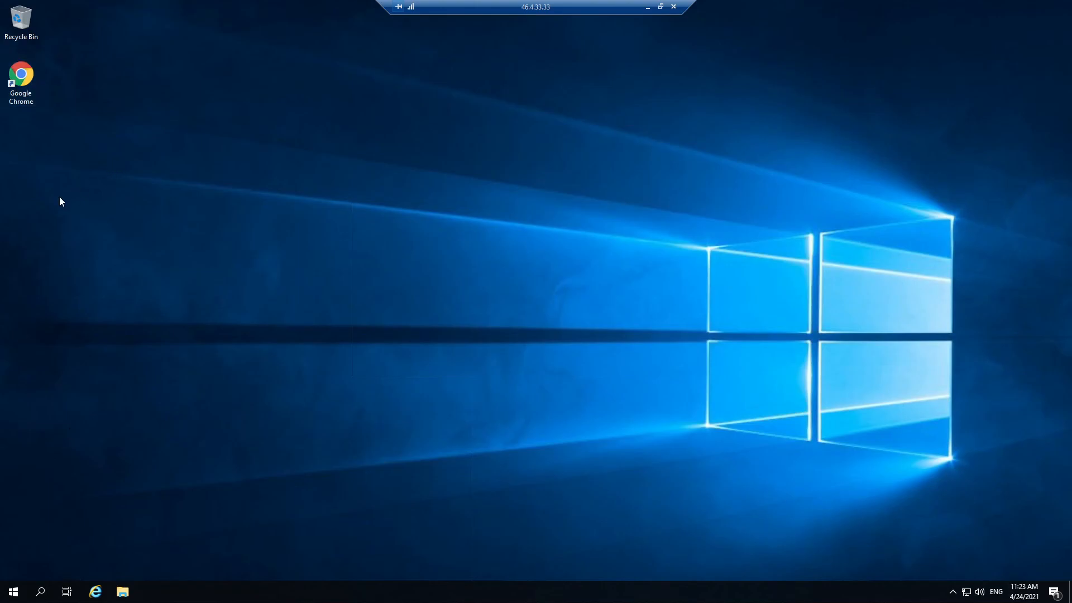